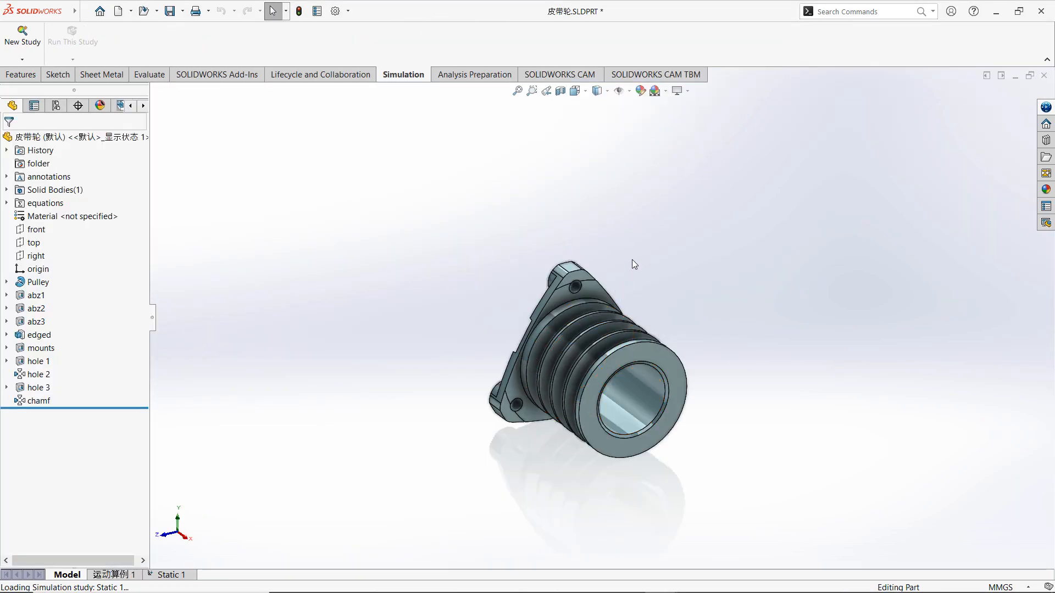
# Check in the add-ins list that SOLIDWORKS Simulation is active and set to load at start-up.
pyautogui.moveTo(638, 276)
pyautogui.mouseDown(button='middle')
pyautogui.moveTo(641, 257)
pyautogui.moveTo(673, 238)
pyautogui.moveTo(648, 242)
pyautogui.moveTo(646, 271)
pyautogui.mouseUp(button='middle')
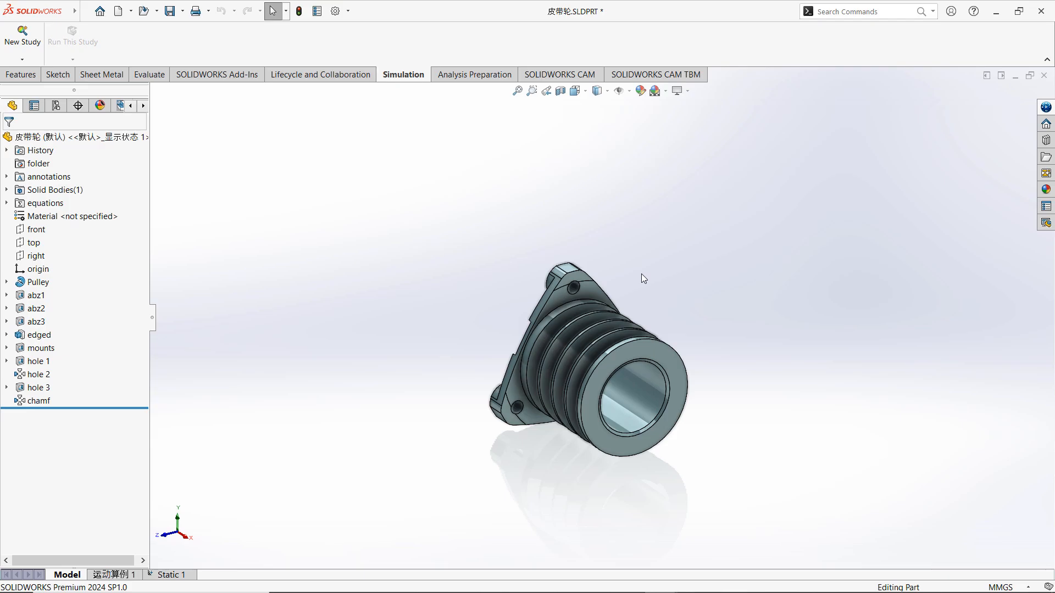
pyautogui.click(348, 11)
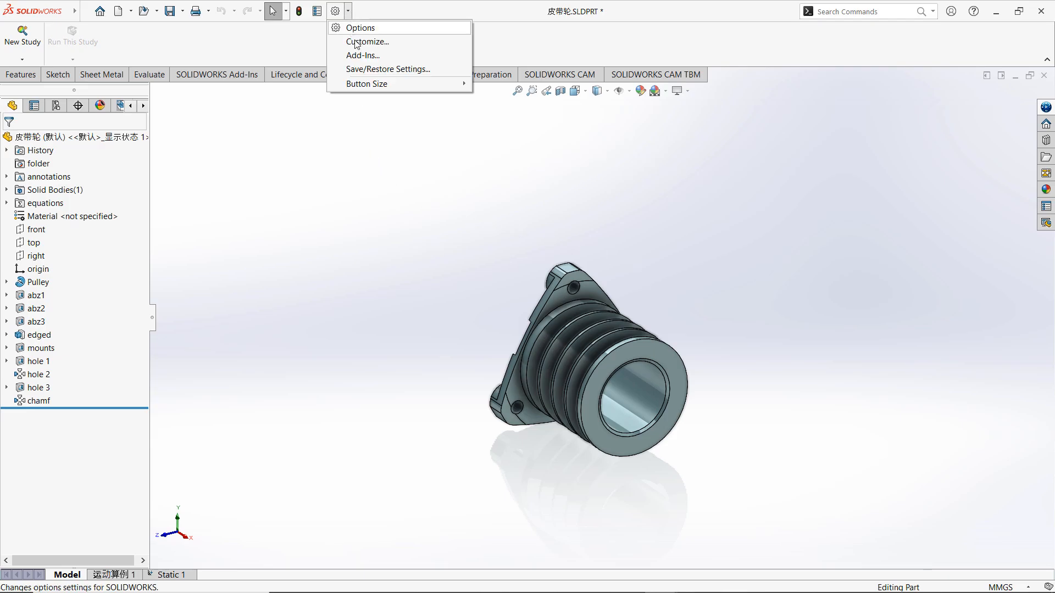
pyautogui.click(361, 57)
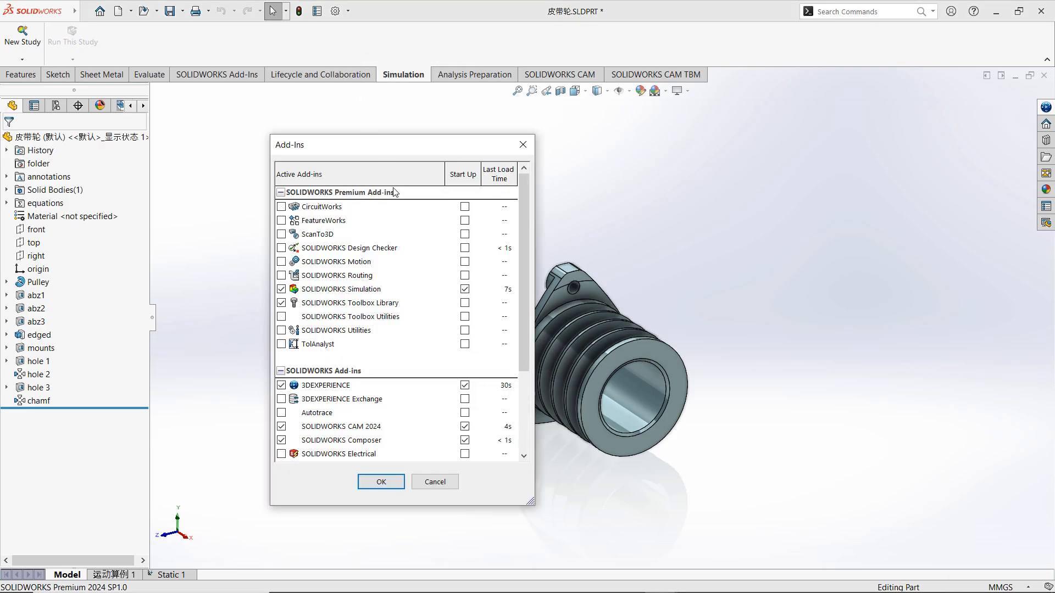
pyautogui.click(387, 483)
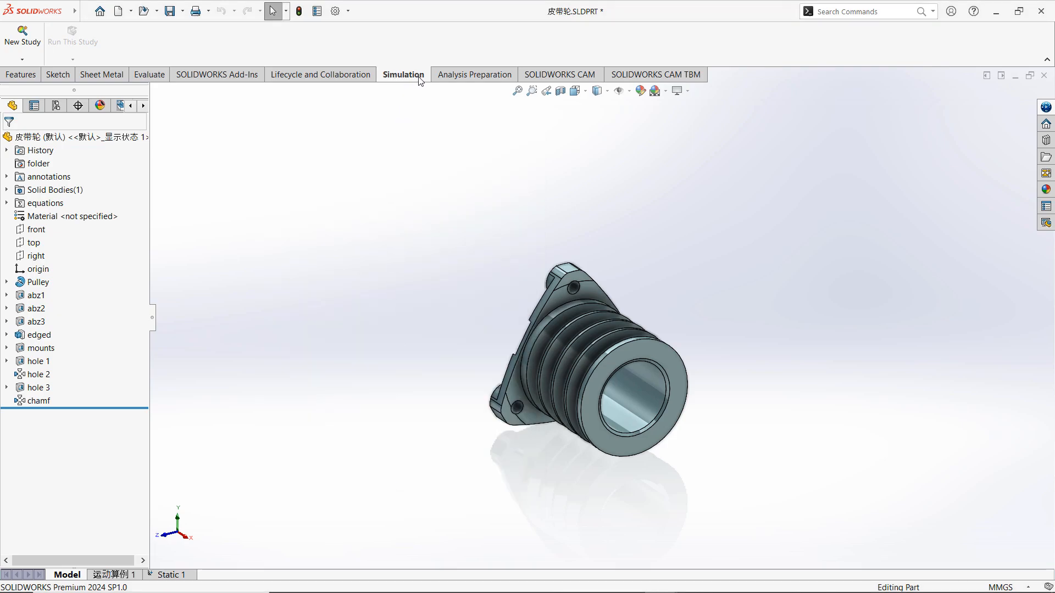
# Create a new static simulation study for the pulley part, keeping the default study name.
pyautogui.click(19, 60)
pyautogui.click(40, 72)
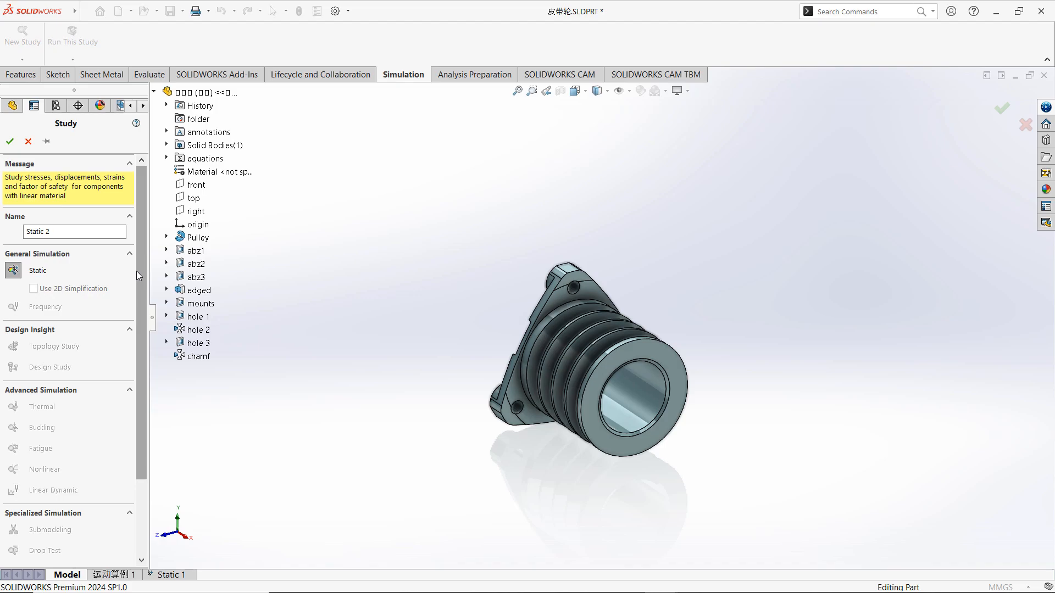
pyautogui.moveTo(139, 275); pyautogui.dragTo(150, 256)
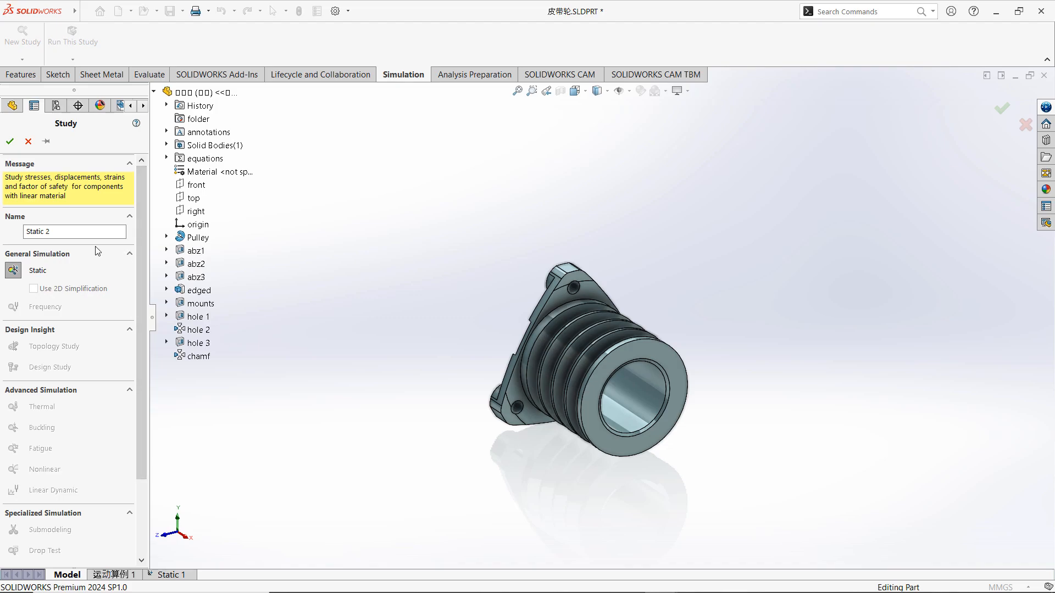
pyautogui.click(11, 142)
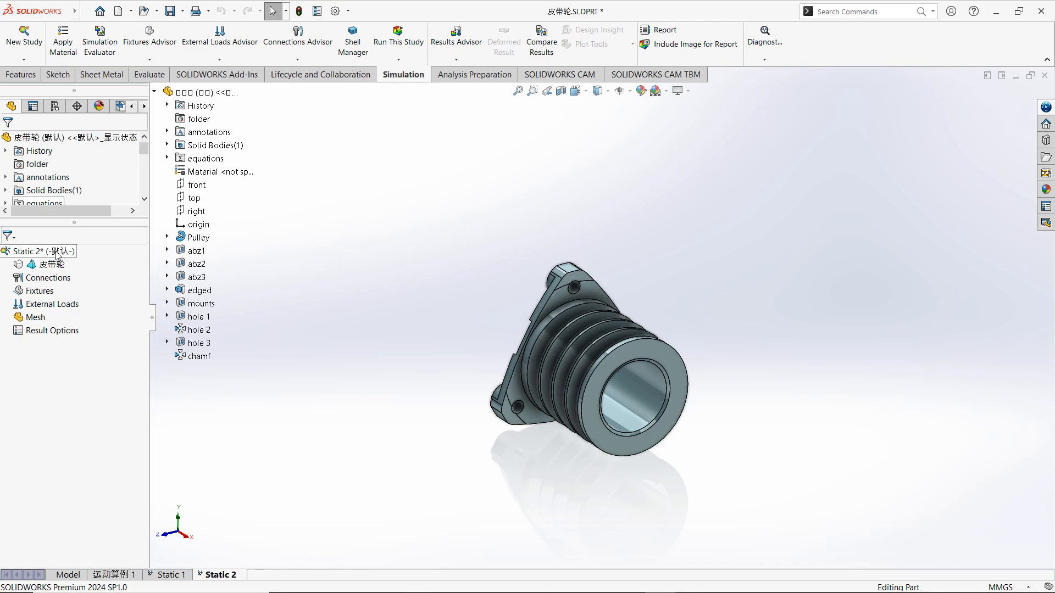
# Assign the 1060 Alloy material from the Aluminium Alloys category to the pulley body in the static study.
pyautogui.moveTo(75, 223); pyautogui.dragTo(67, 285)
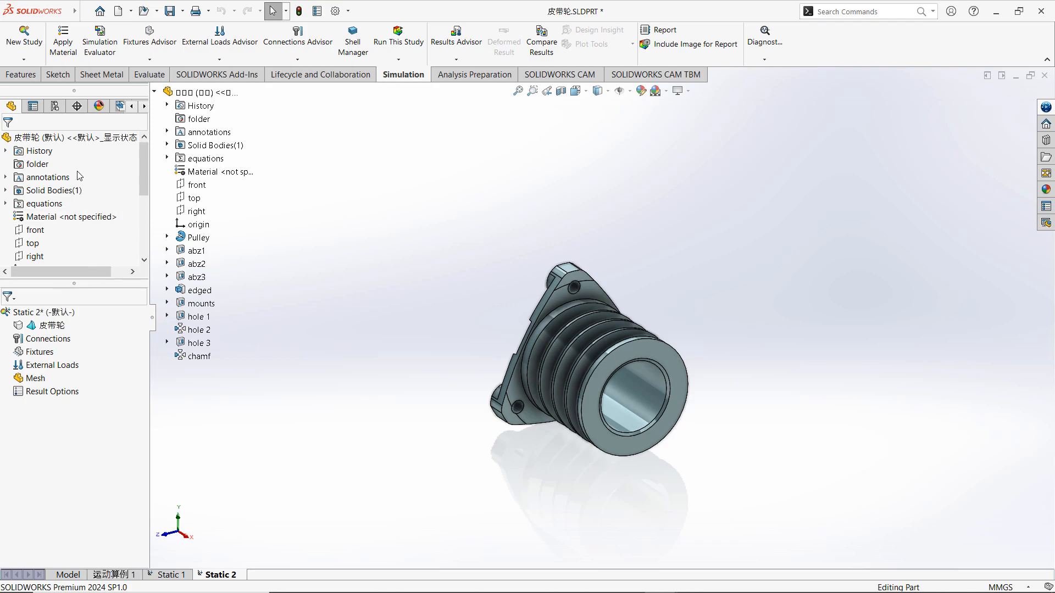
pyautogui.moveTo(141, 180); pyautogui.dragTo(138, 210)
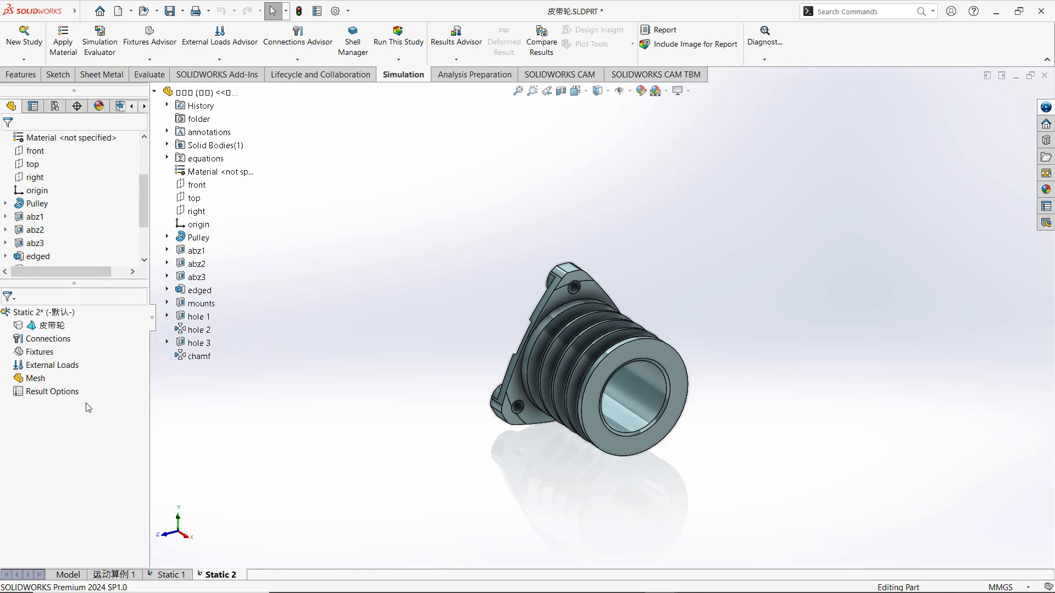
pyautogui.rightClick(50, 327)
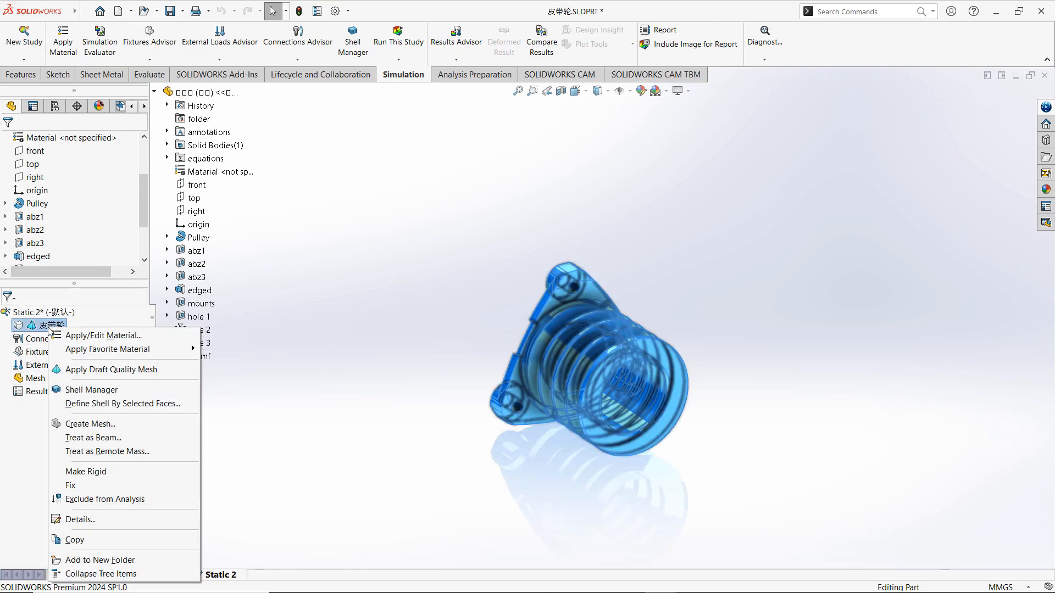
pyautogui.click(80, 336)
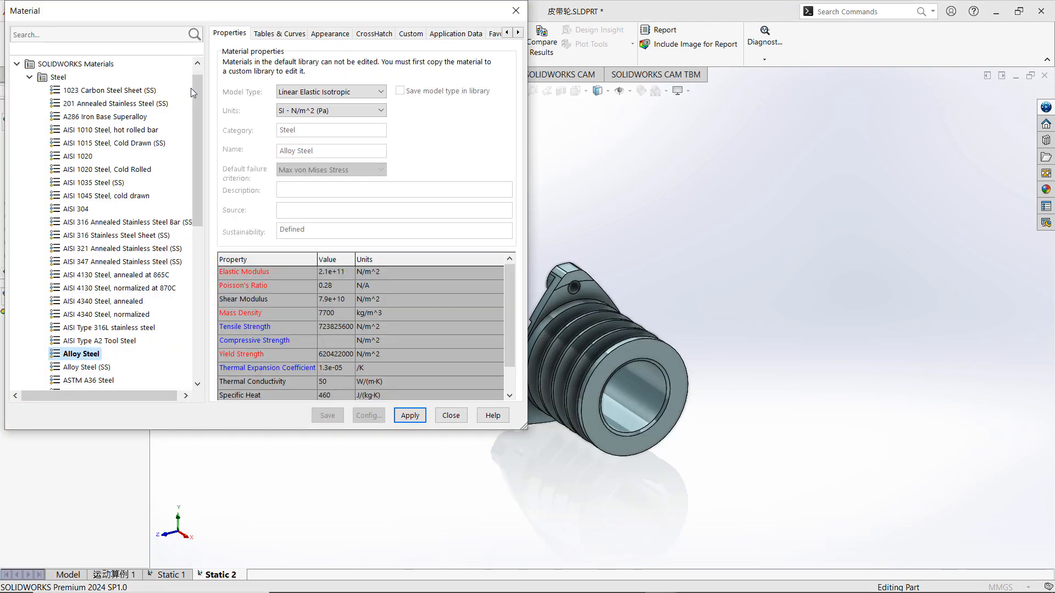
pyautogui.moveTo(197, 90)
pyautogui.mouseDown()
pyautogui.moveTo(199, 213)
pyautogui.moveTo(199, 85)
pyautogui.mouseUp()
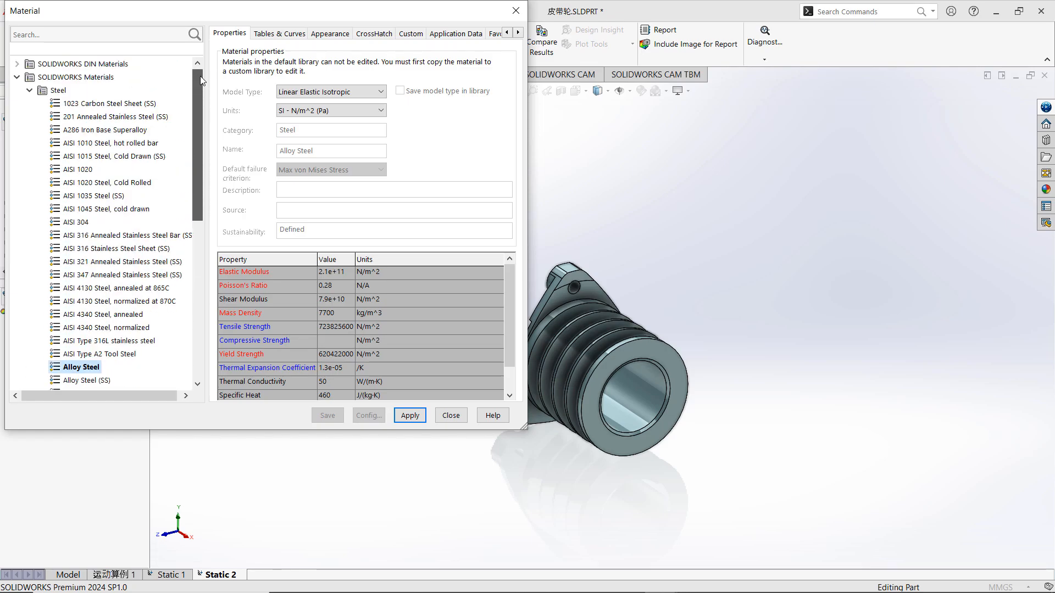
pyautogui.click(29, 91)
pyautogui.click(30, 117)
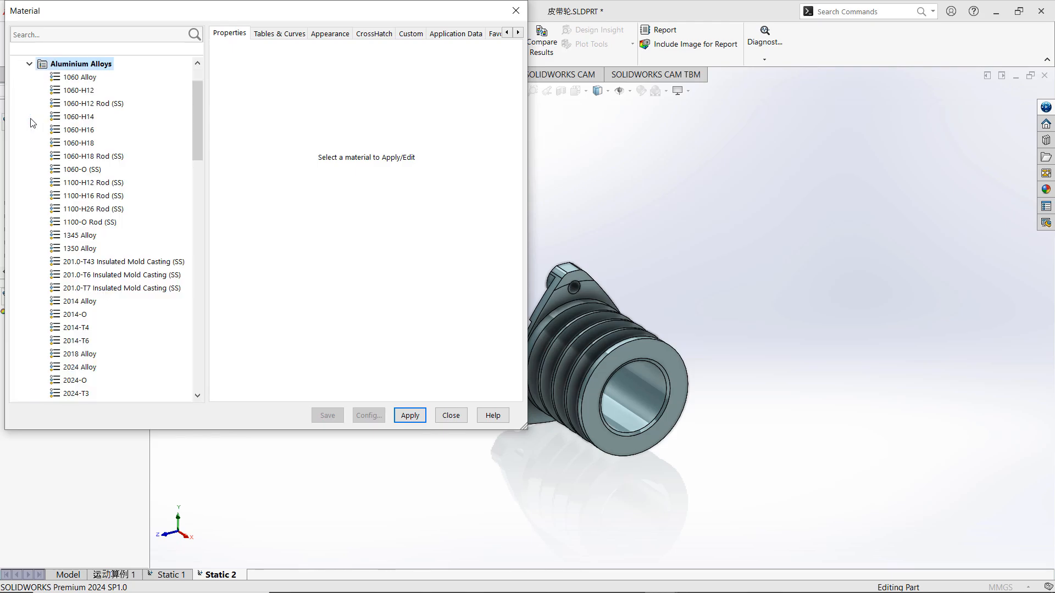
pyautogui.click(71, 78)
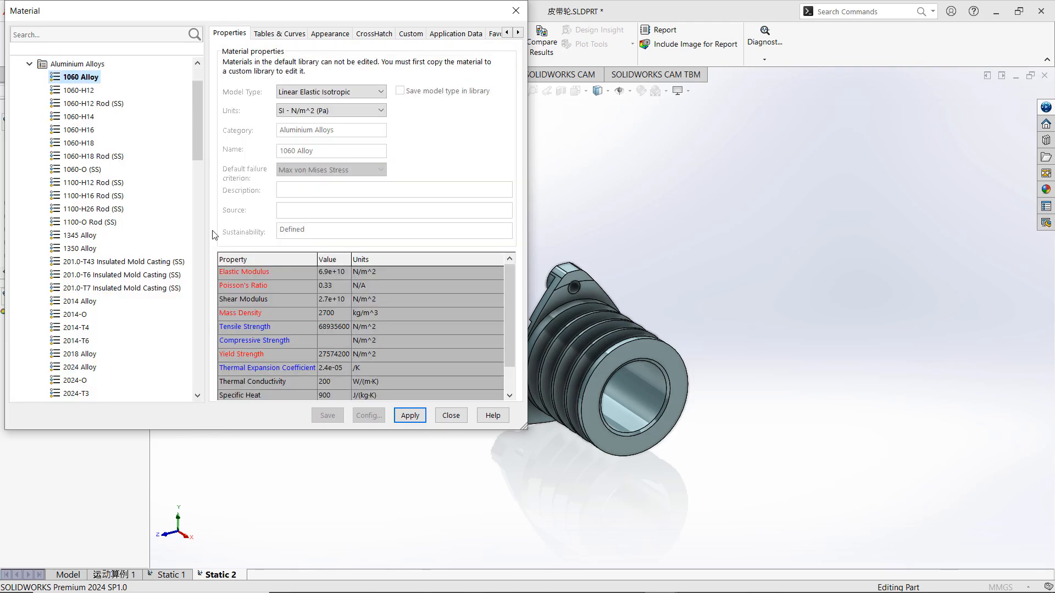
pyautogui.moveTo(509, 297); pyautogui.dragTo(509, 315)
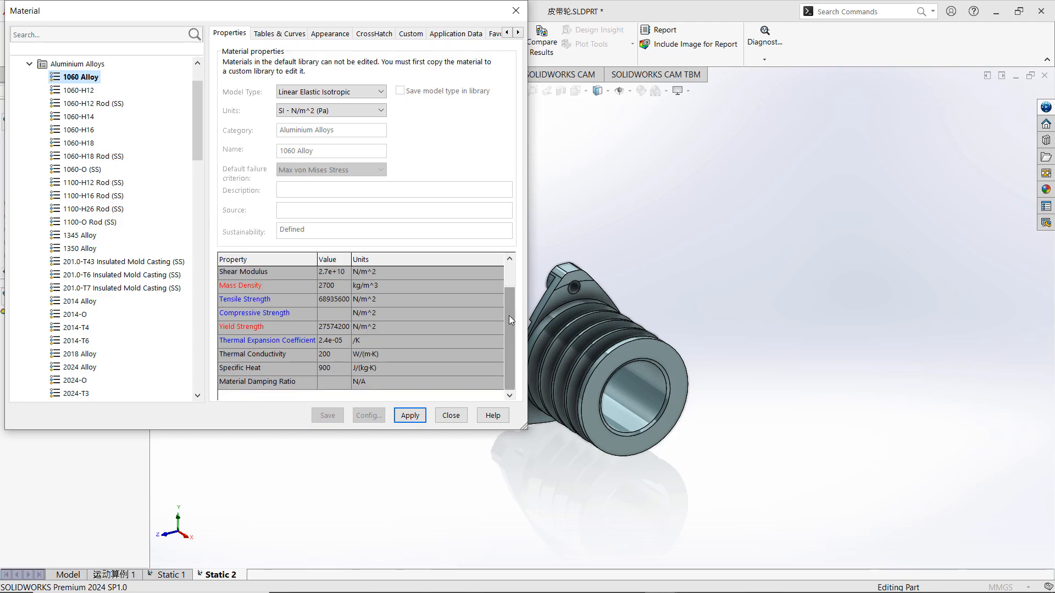
pyautogui.click(422, 415)
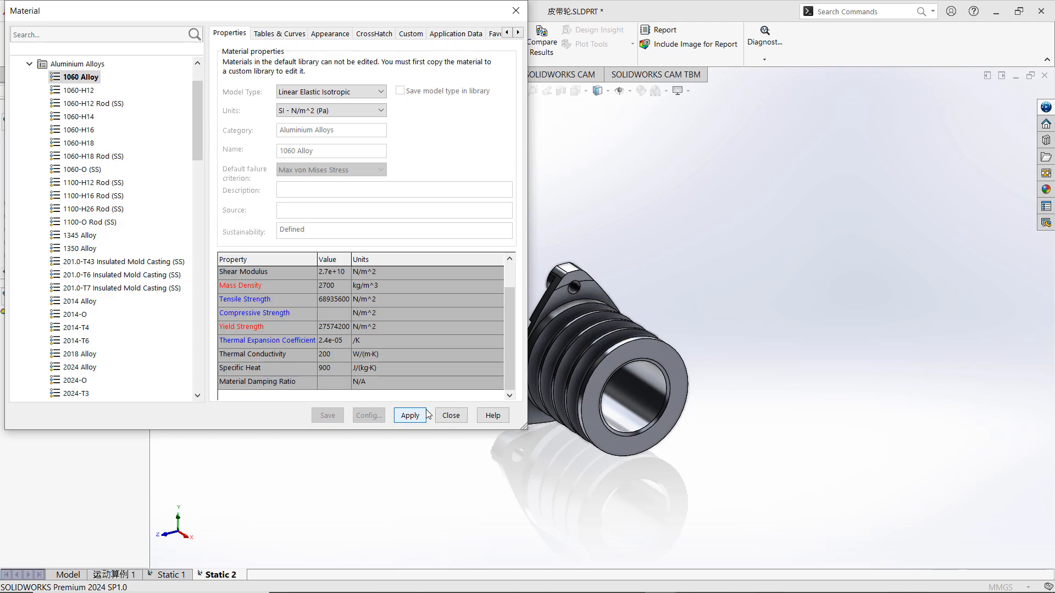
pyautogui.click(448, 417)
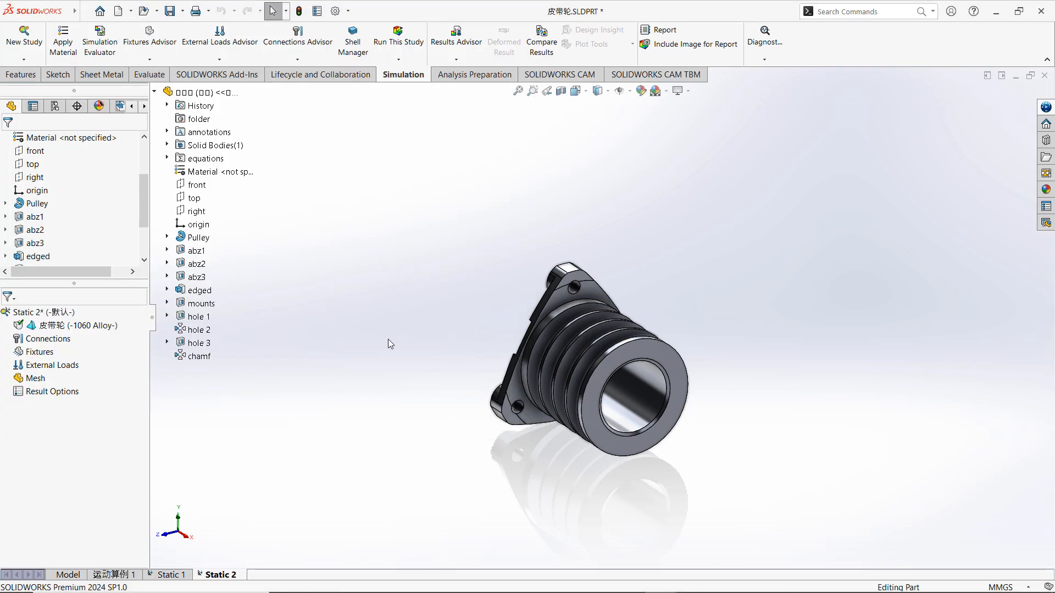
pyautogui.rightClick(74, 343)
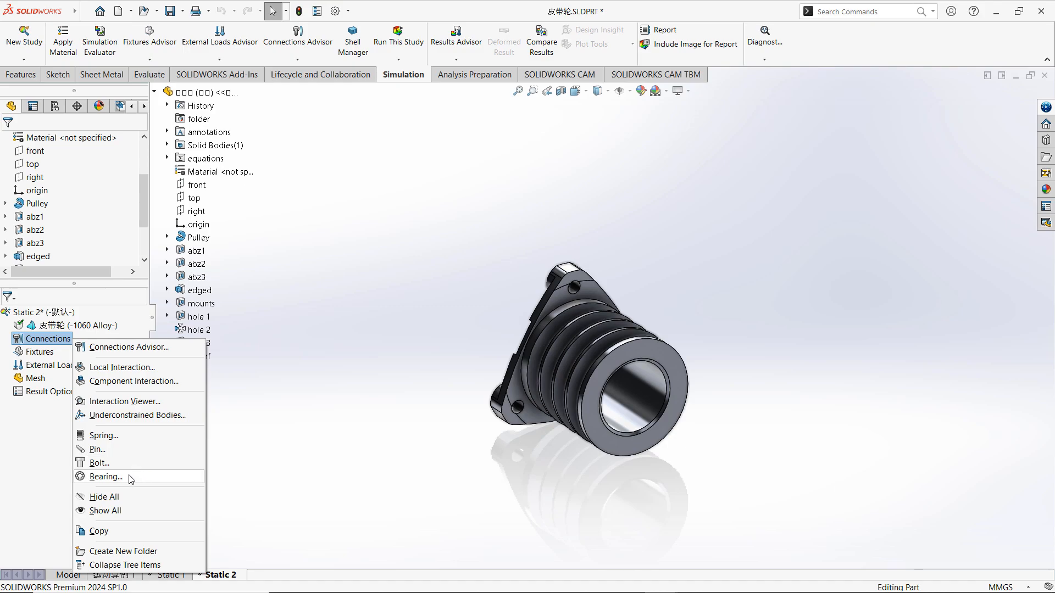
pyautogui.click(48, 473)
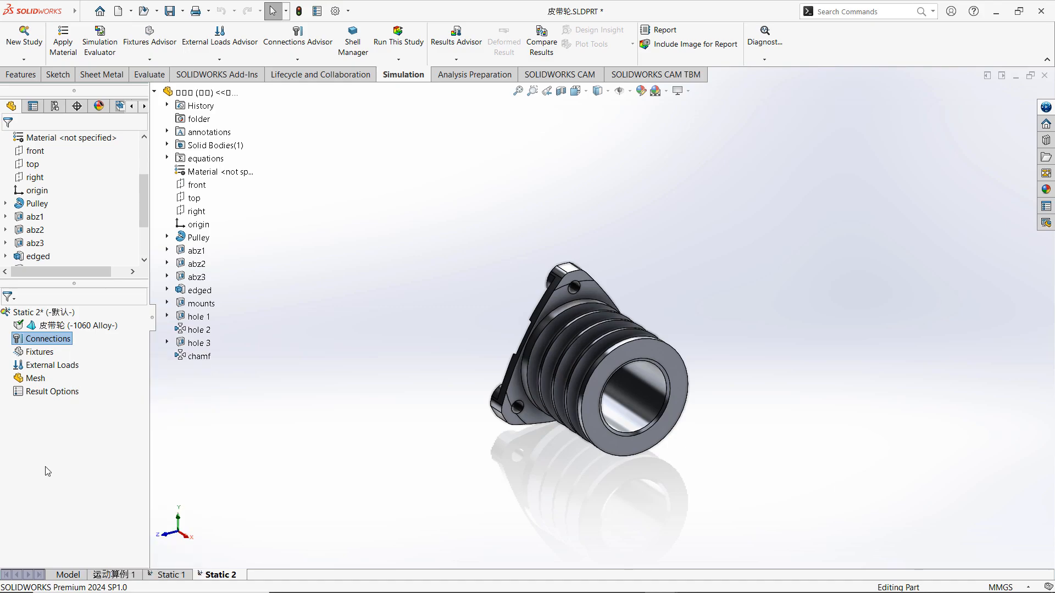
# Add a Fixed Geometry fixture to the inner cylindrical faces of the three mounting holes in the pulley flange.
pyautogui.rightClick(40, 353)
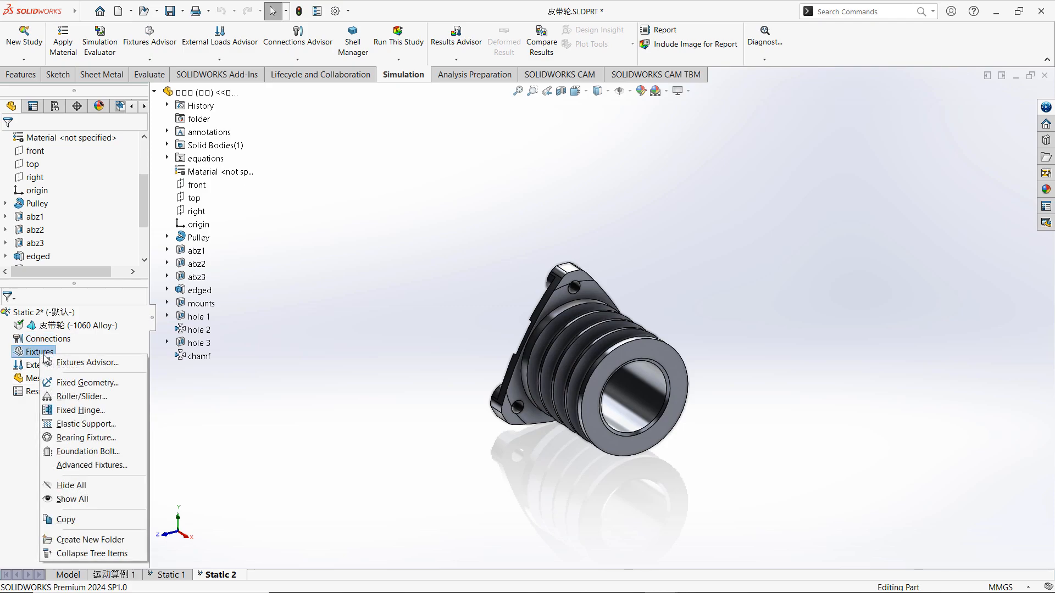
pyautogui.click(142, 383)
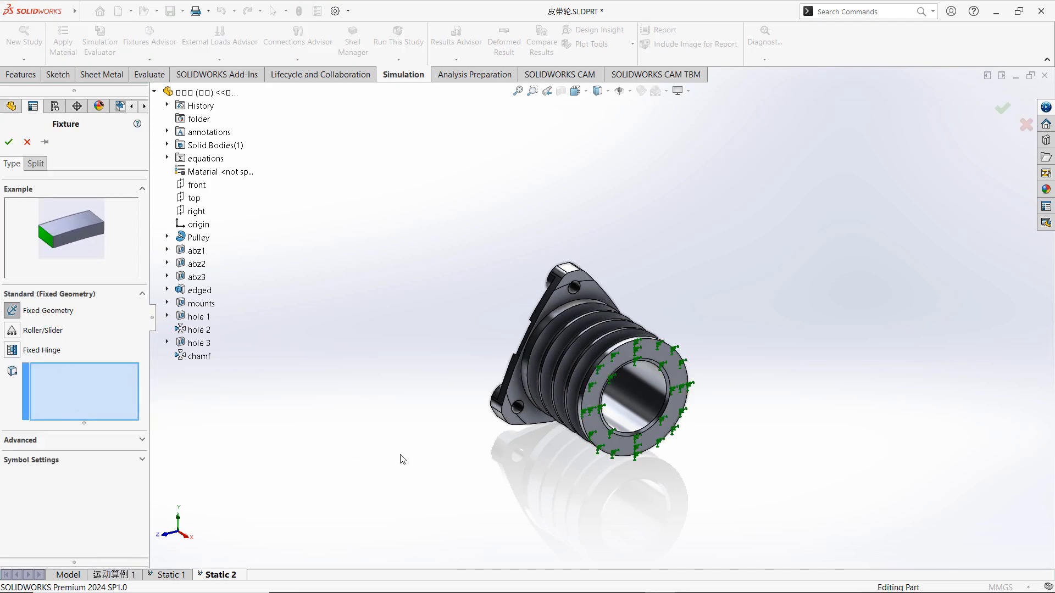
pyautogui.scroll(-10, 536, 412)
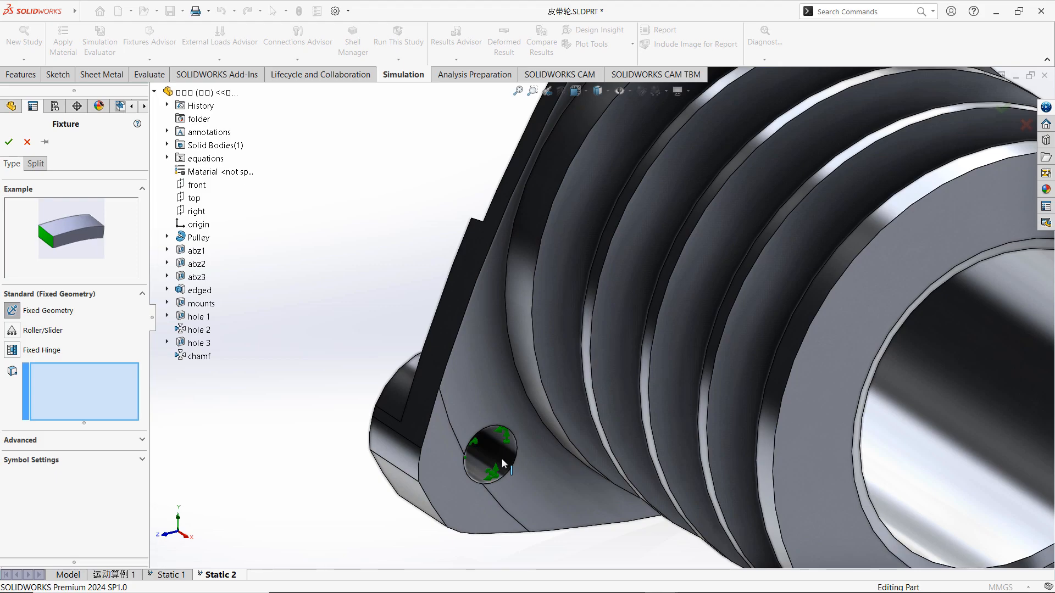
pyautogui.click(502, 458)
pyautogui.scroll(10, 502, 458)
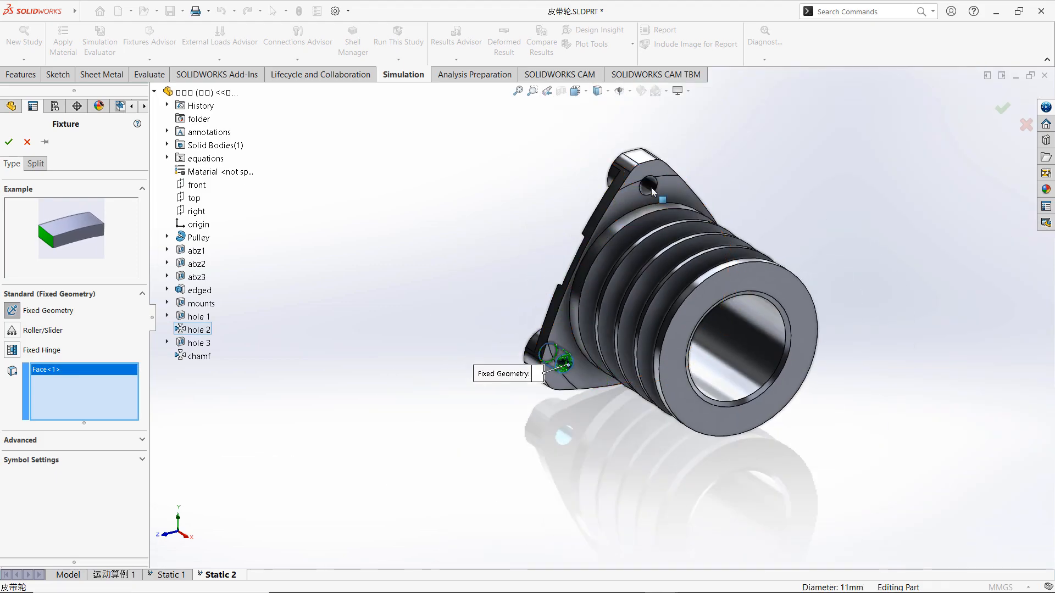
pyautogui.click(738, 395)
pyautogui.moveTo(739, 398); pyautogui.dragTo(771, 359, button='middle')
pyautogui.scroll(-8, 772, 358)
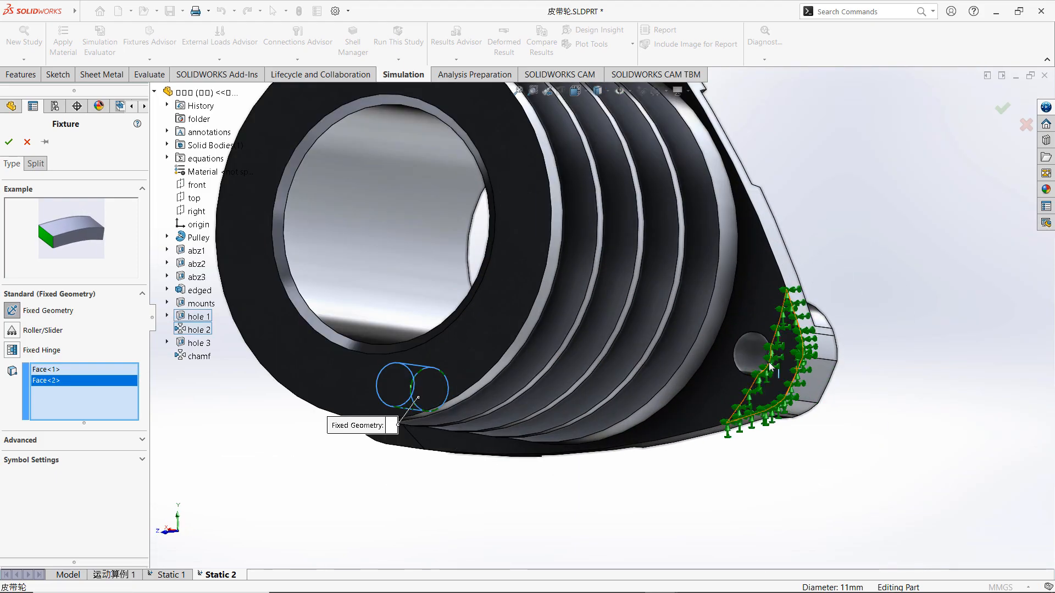
pyautogui.click(723, 351)
pyautogui.scroll(8, 722, 346)
pyautogui.moveTo(669, 329); pyautogui.dragTo(685, 361, button='middle')
pyautogui.scroll(-3, 456, 233)
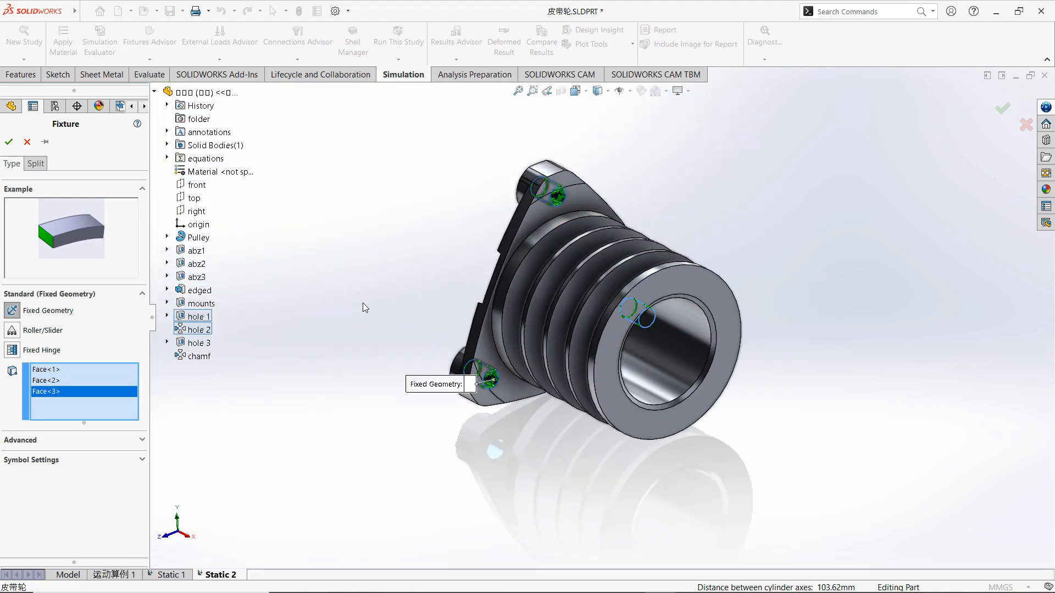
pyautogui.press('Return')
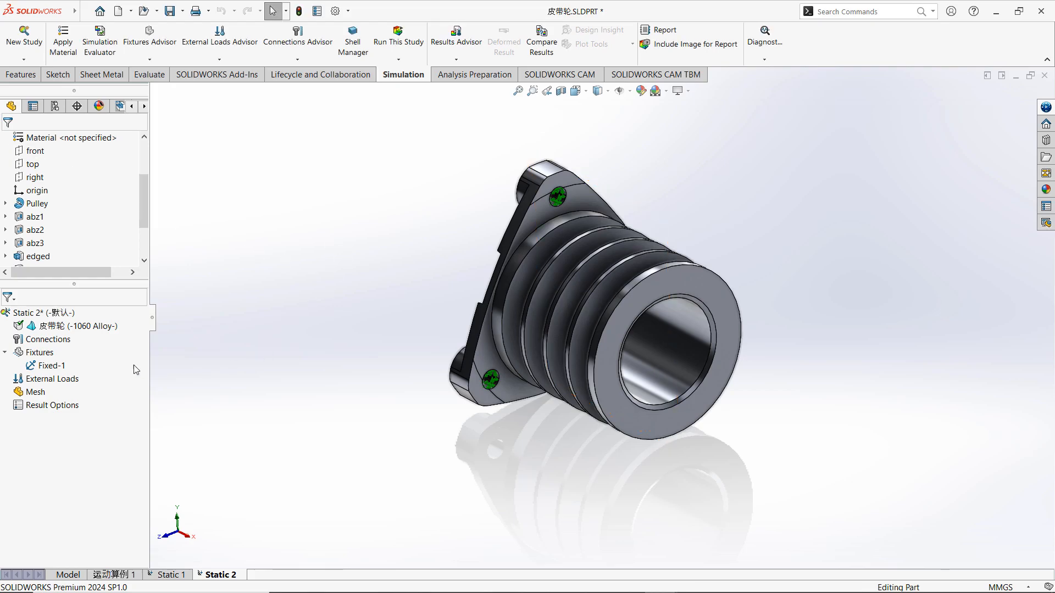
# Start a Force load and select the five outer cylindrical rim faces along the pulley's grooved section.
pyautogui.rightClick(55, 380)
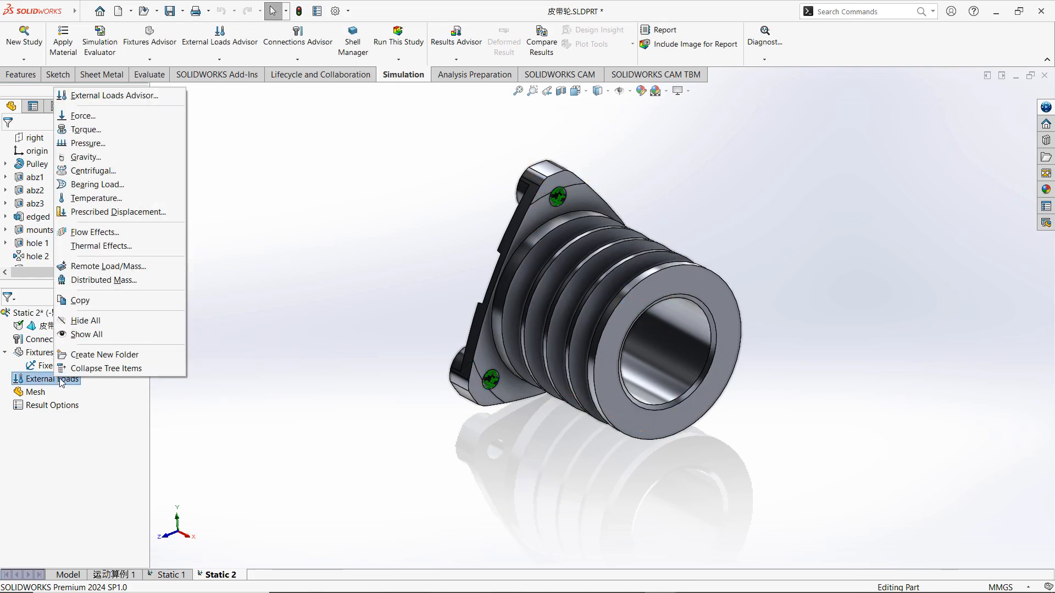
pyautogui.click(172, 117)
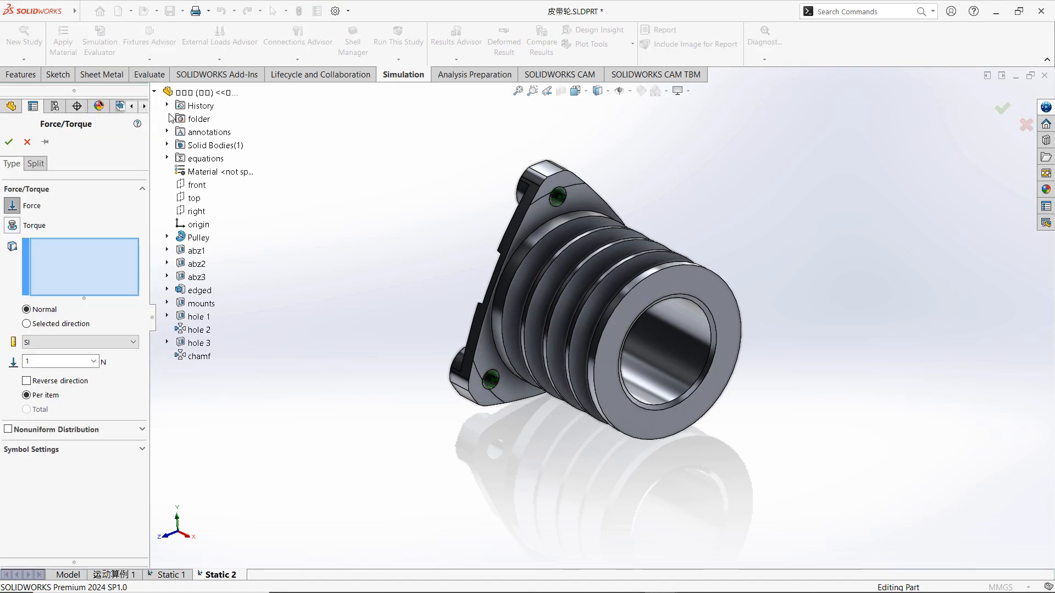
pyautogui.click(570, 218)
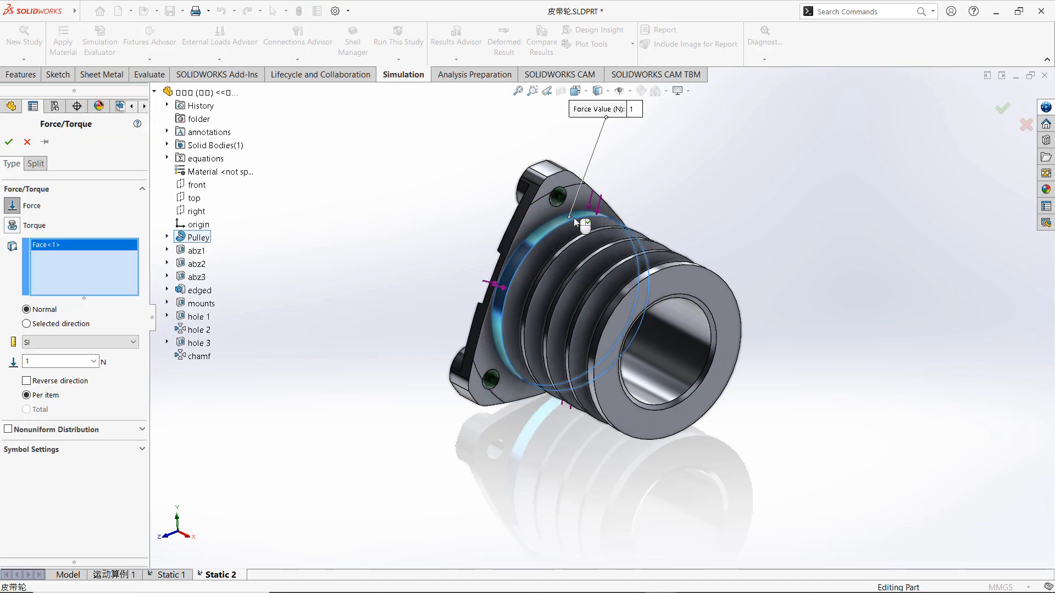
pyautogui.scroll(-3, 572, 220)
pyautogui.scroll(-2, 609, 240)
pyautogui.click(635, 269)
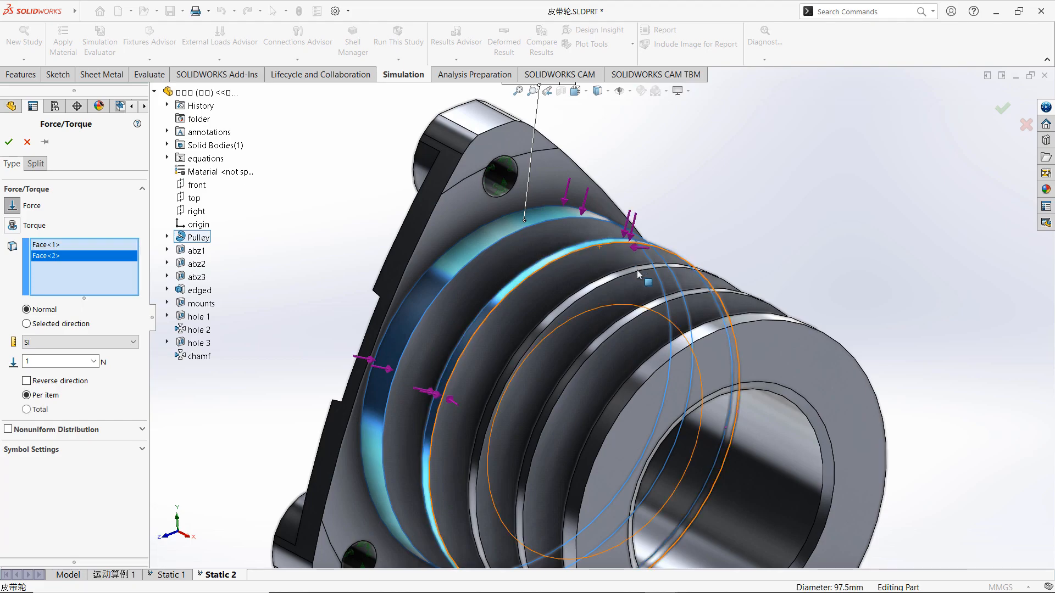
pyautogui.click(630, 271)
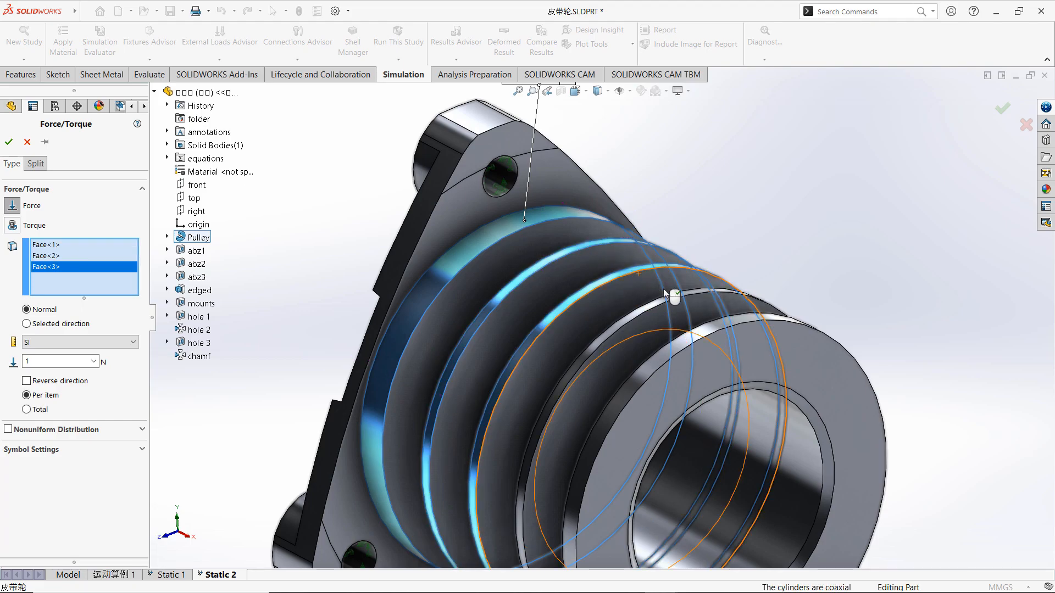
pyautogui.click(667, 301)
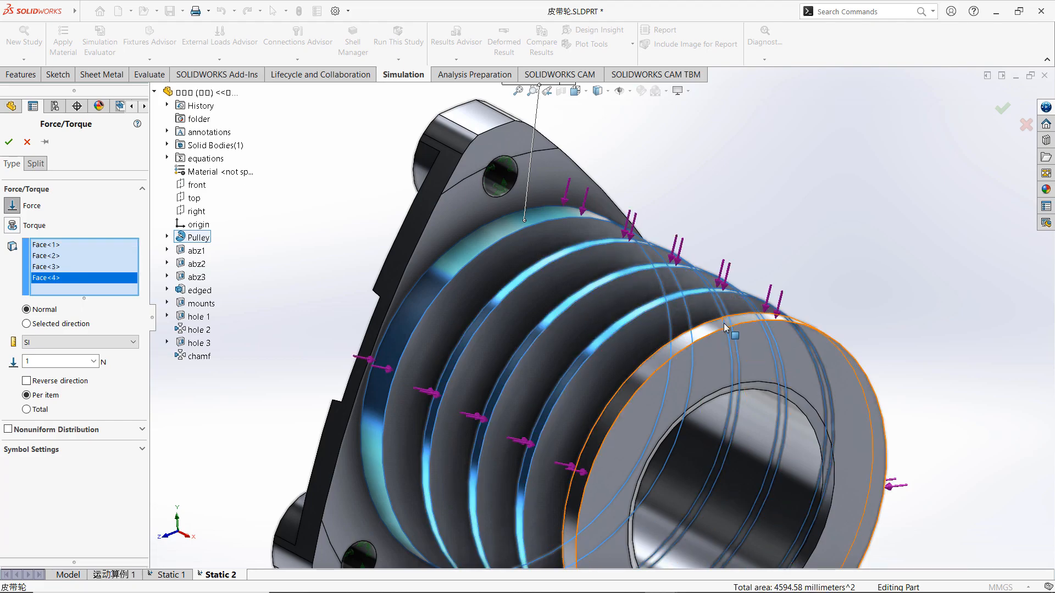
pyautogui.click(724, 323)
pyautogui.scroll(5, 598, 325)
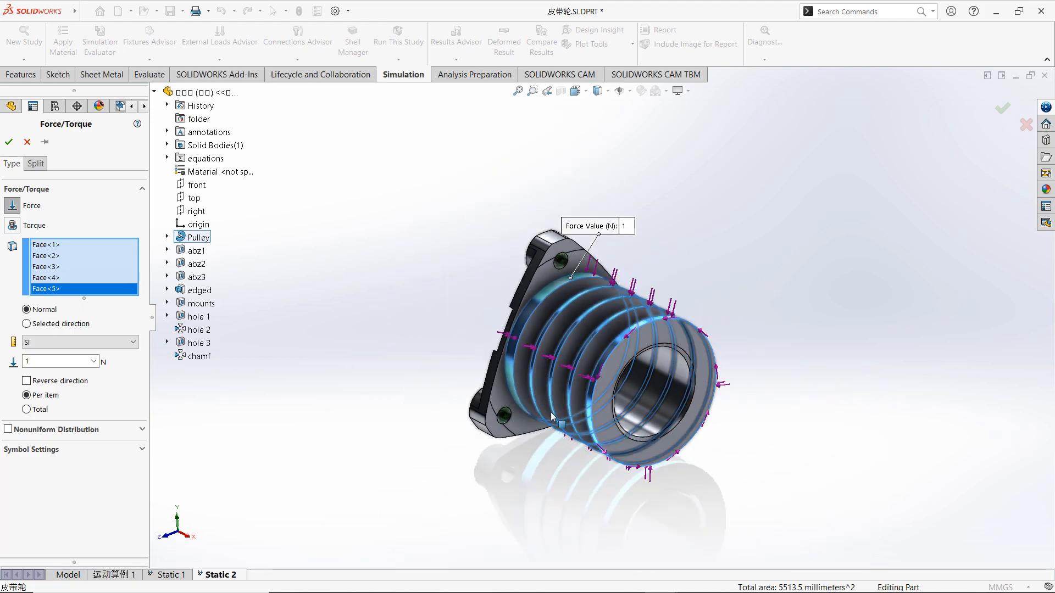
# Switch the force to a selected direction referenced to the top plane and enable its component normal to that plane.
pyautogui.click(27, 327)
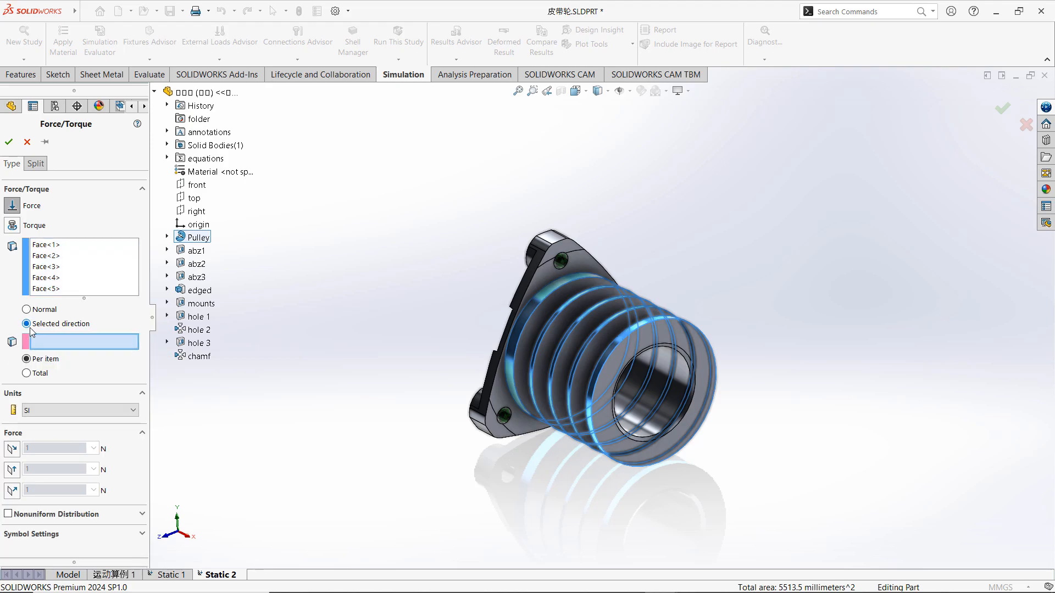
pyautogui.click(194, 199)
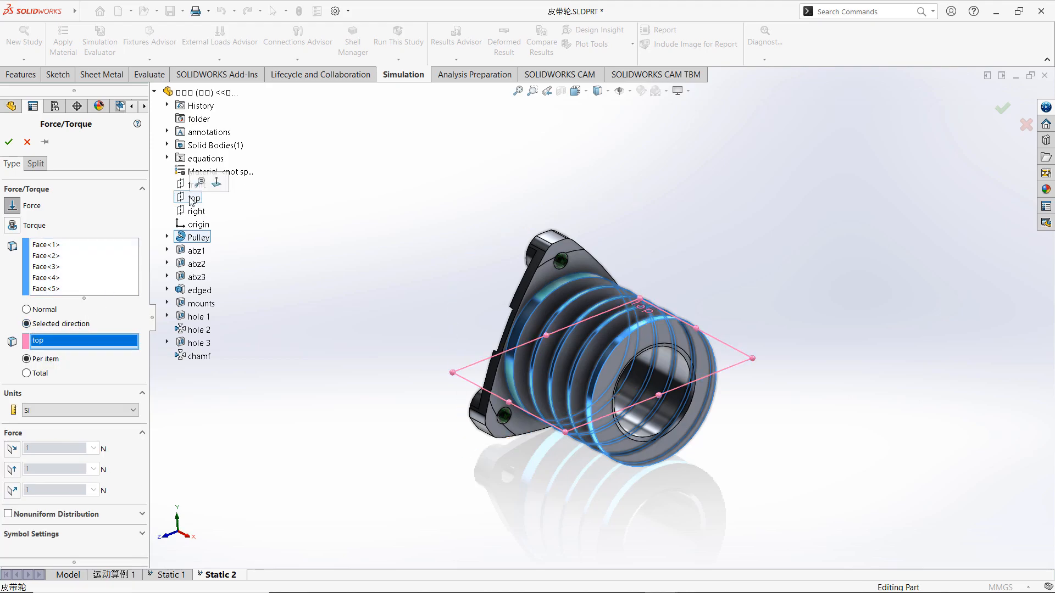
pyautogui.click(13, 450)
pyautogui.click(12, 450)
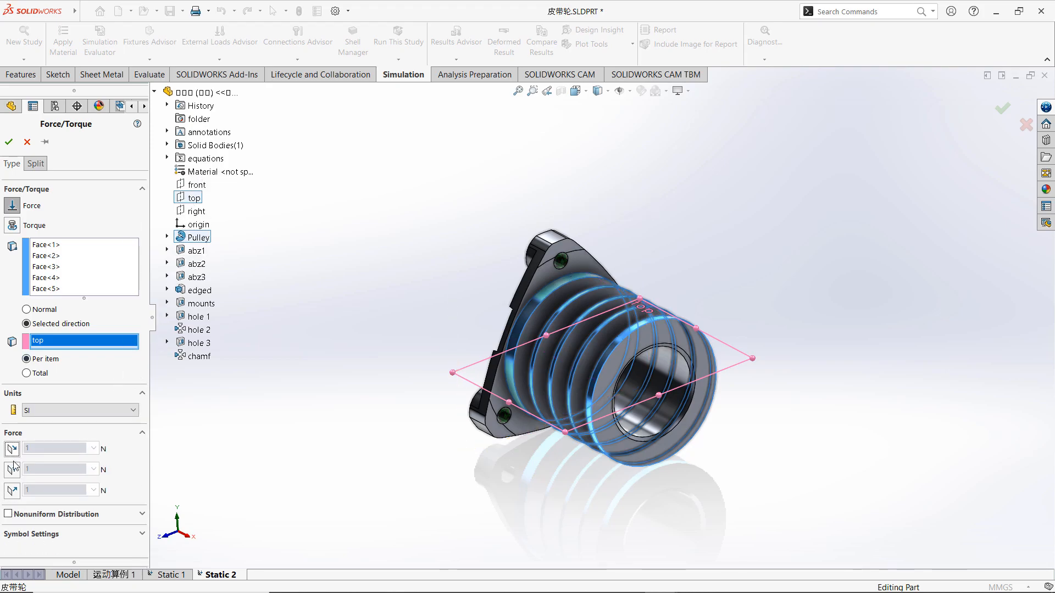
pyautogui.click(13, 470)
pyautogui.click(13, 470)
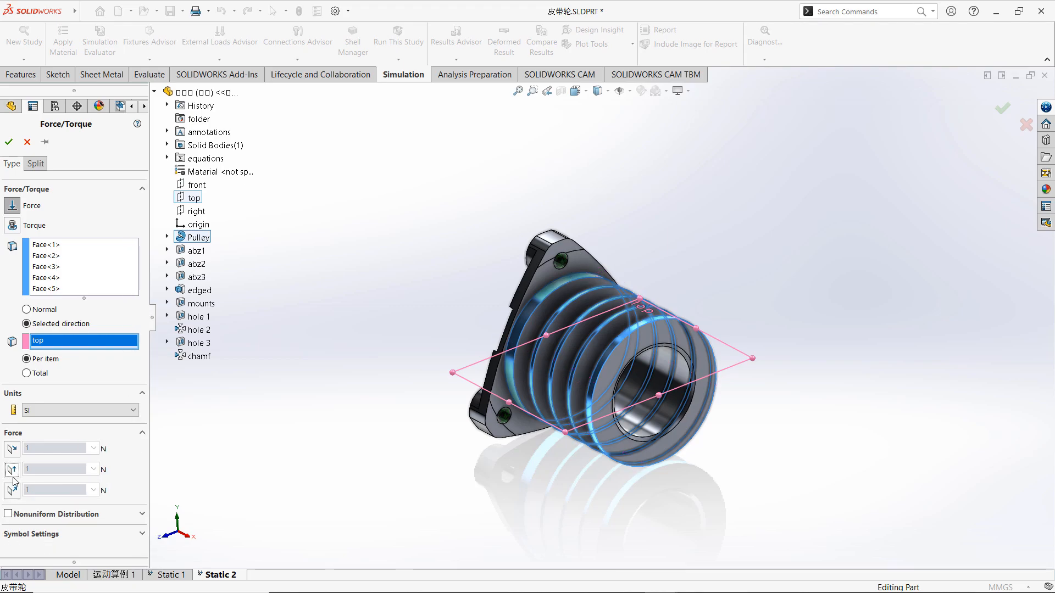
pyautogui.click(12, 490)
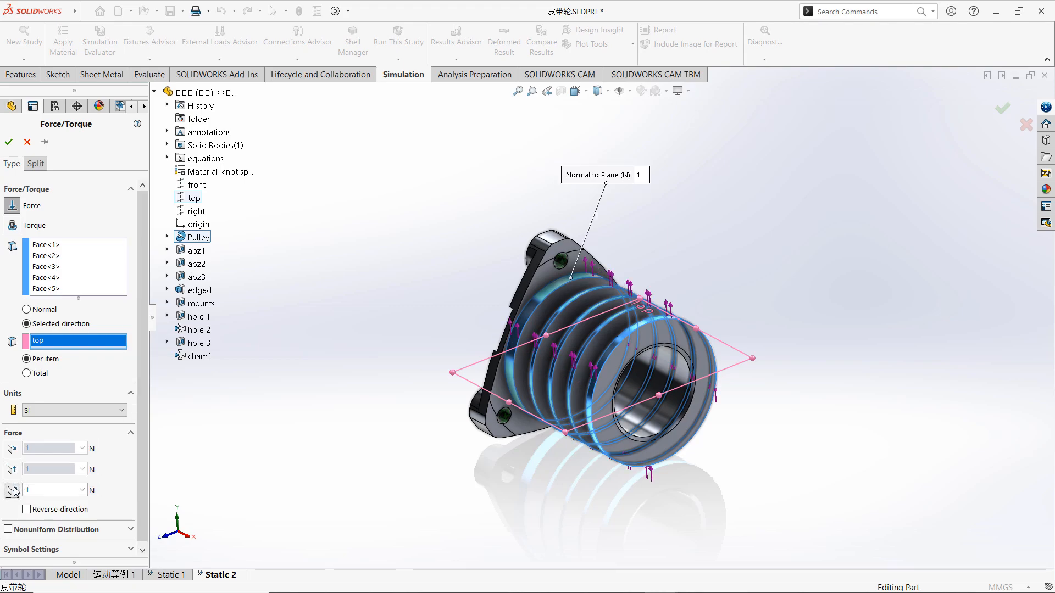
# Set the normal-to-plane force to 450 N per item, reverse its direction and apply the load.
pyautogui.click(44, 490)
pyautogui.press('Return')
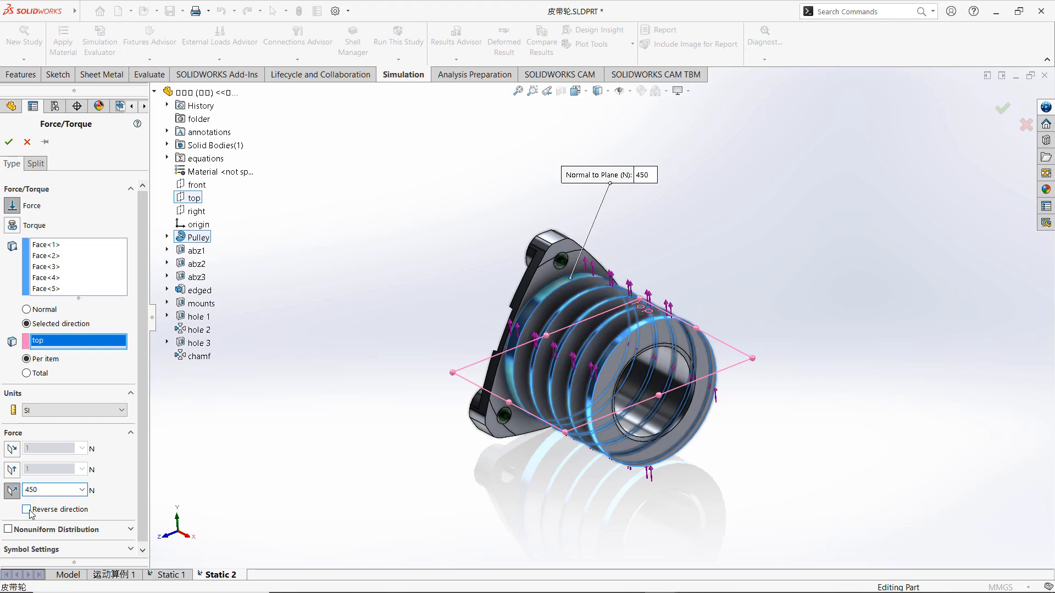
pyautogui.click(26, 509)
pyautogui.click(9, 141)
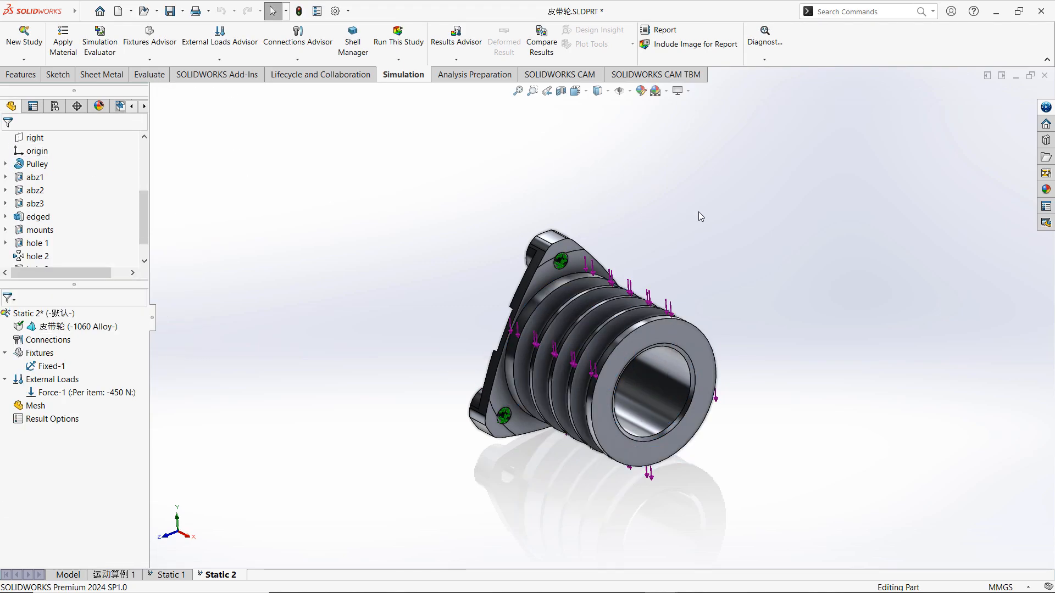
# Create the pulley mesh with the default mesh density.
pyautogui.scroll(-3, 700, 298)
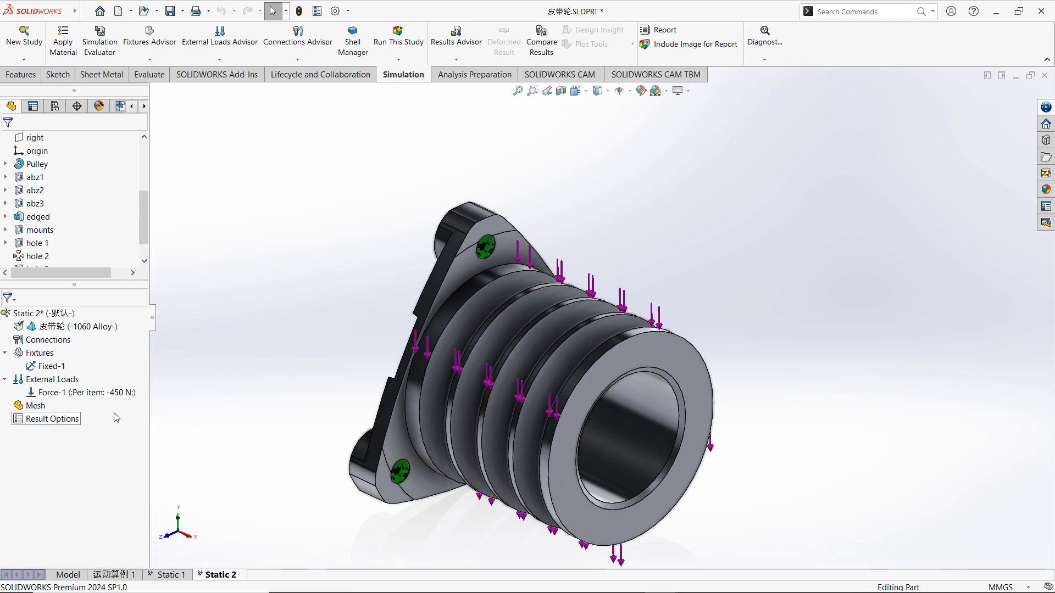
pyautogui.rightClick(37, 409)
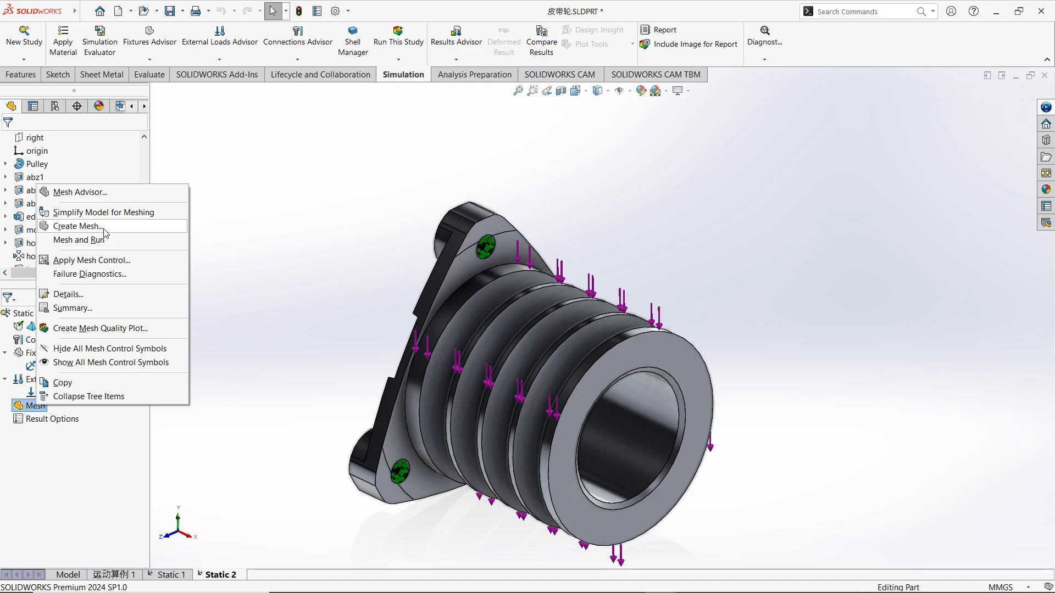
pyautogui.click(82, 227)
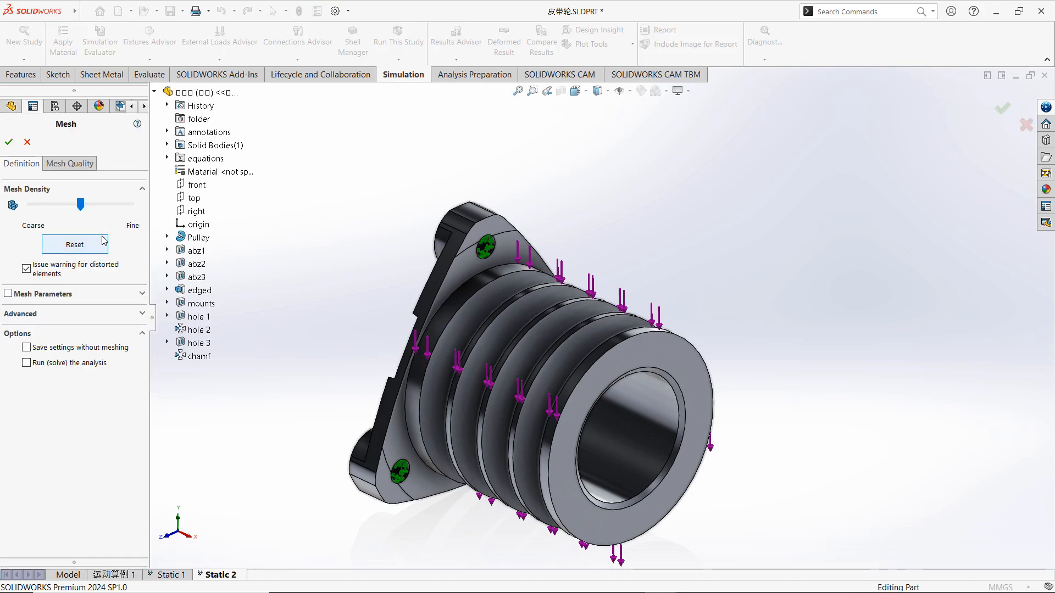
pyautogui.click(9, 142)
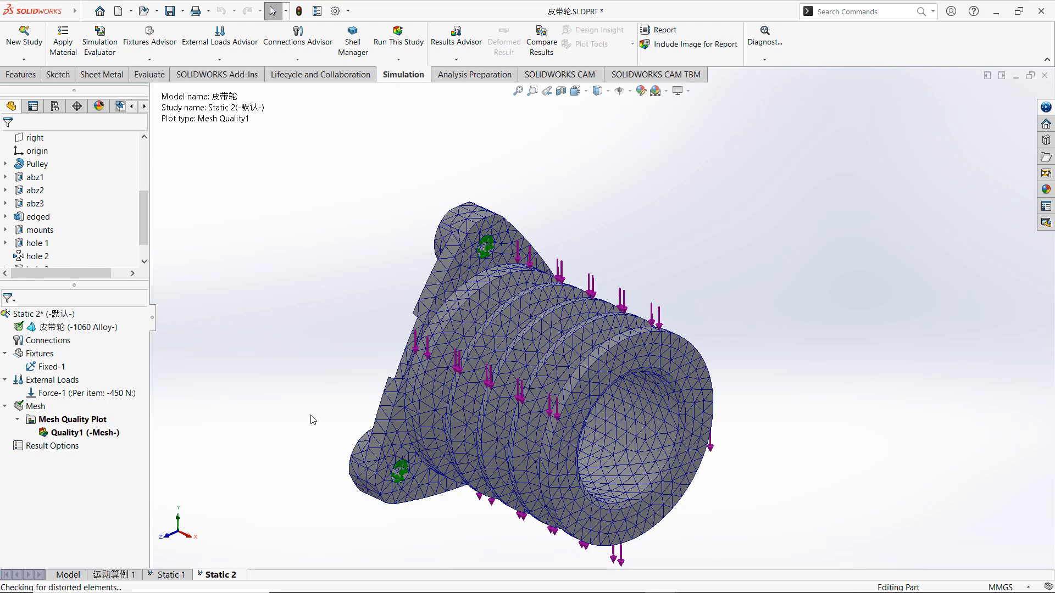
# Run the static study on the meshed pulley and show the expanded solver details.
pyautogui.scroll(-1, 311, 416)
pyautogui.moveTo(398, 472)
pyautogui.mouseDown(button='middle')
pyautogui.moveTo(415, 423)
pyautogui.moveTo(438, 423)
pyautogui.moveTo(386, 460)
pyautogui.mouseUp(button='middle')
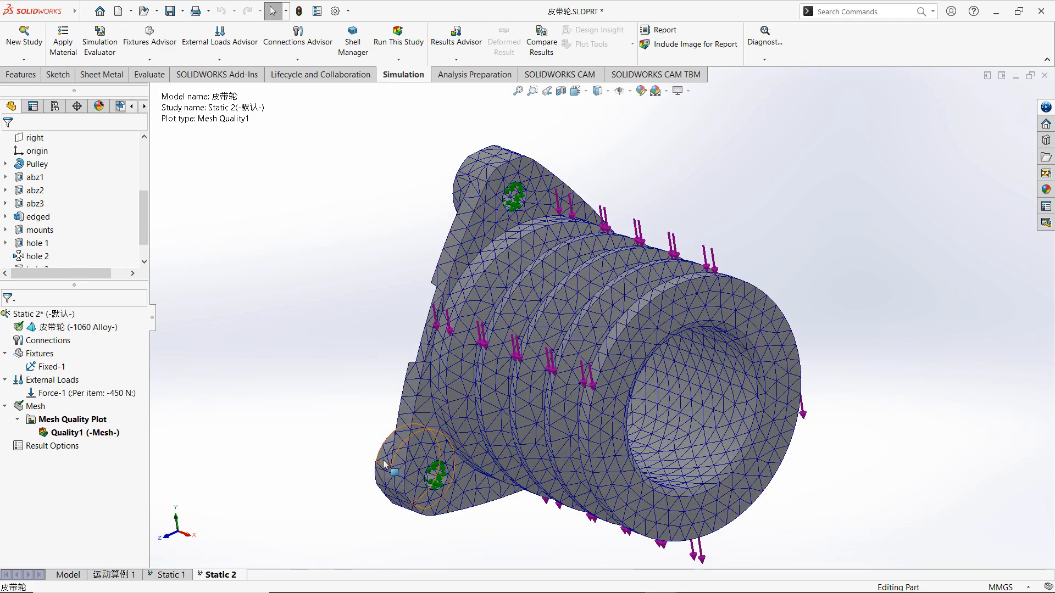
pyautogui.rightClick(61, 314)
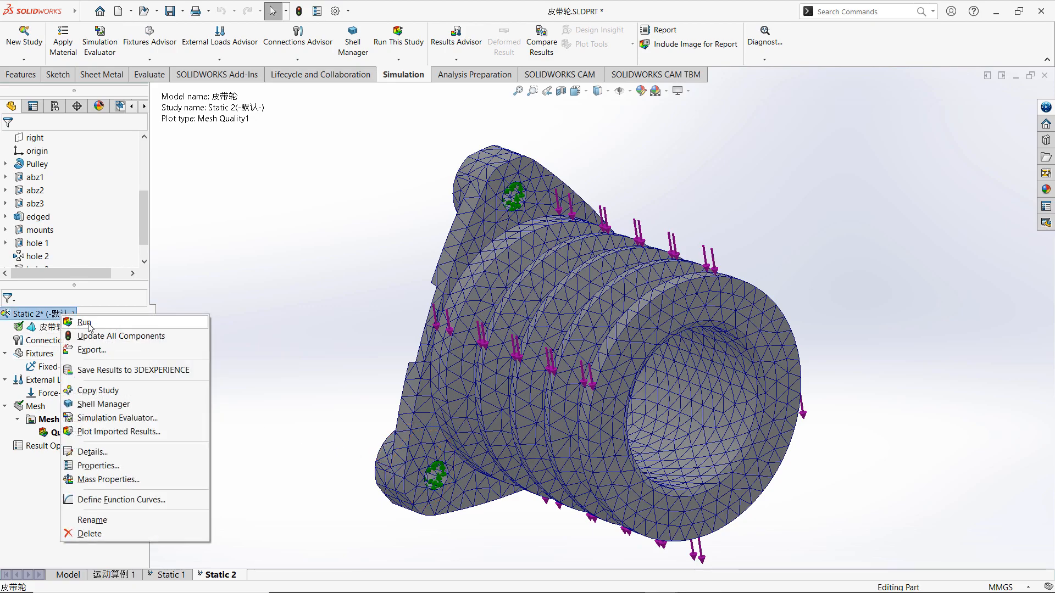
pyautogui.click(85, 323)
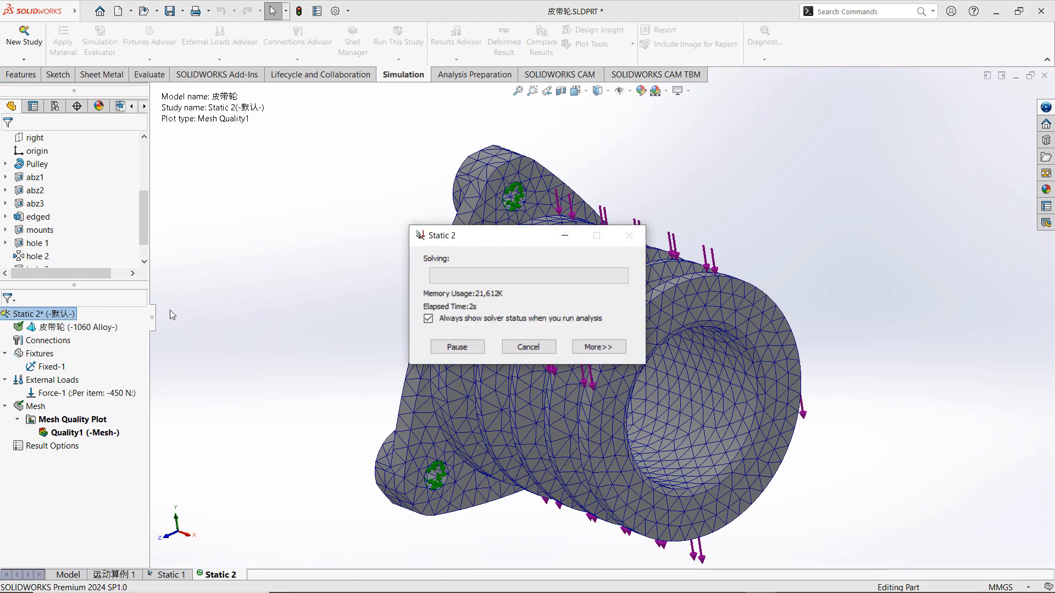
pyautogui.click(599, 347)
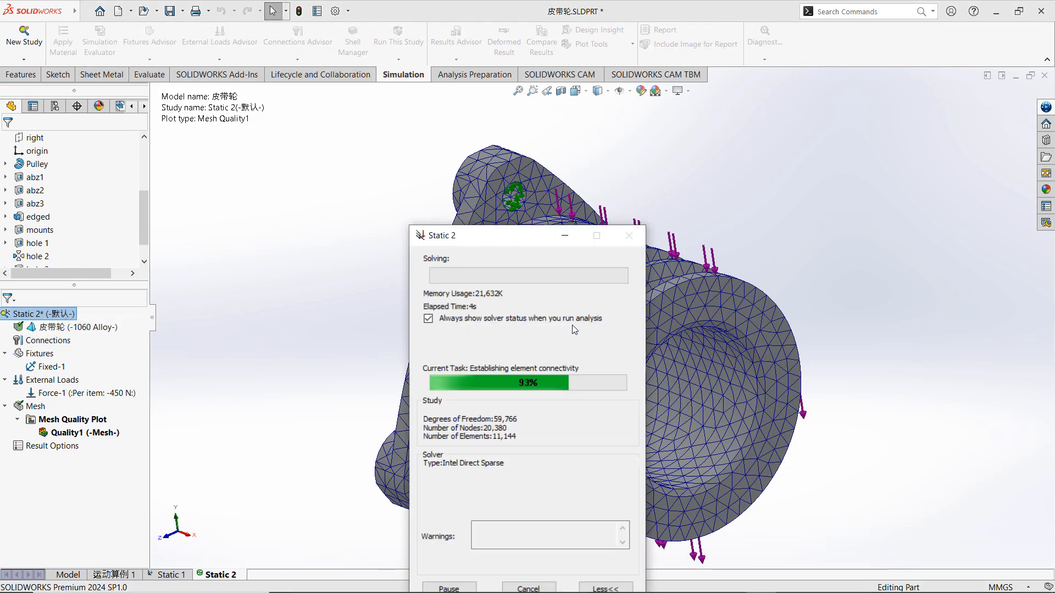
pyautogui.moveTo(512, 234); pyautogui.dragTo(234, 133)
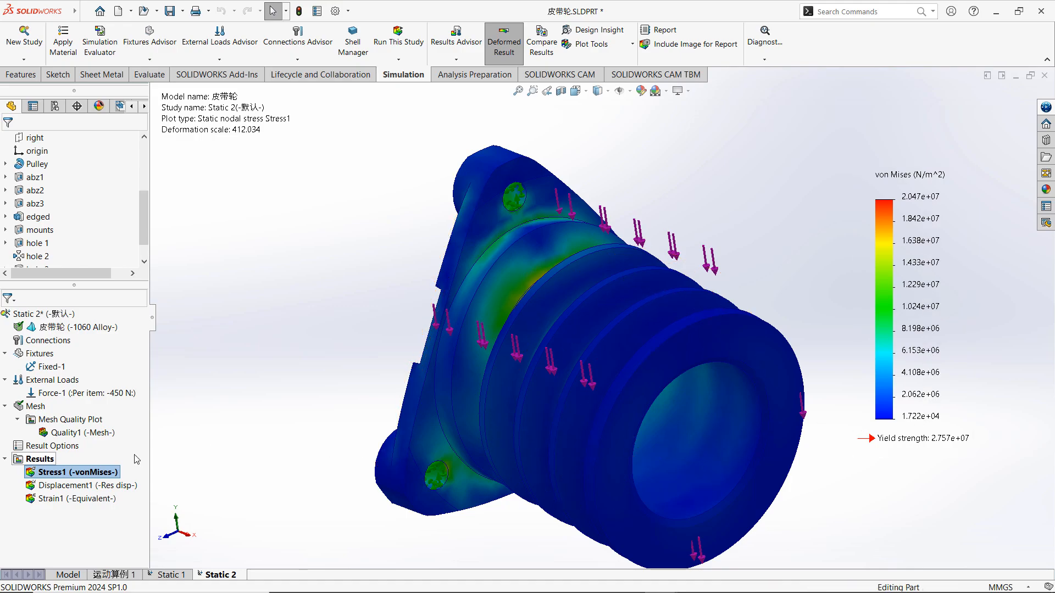
# Change the number format of the von Mises stress plot's legend to floating.
pyautogui.rightClick(71, 472)
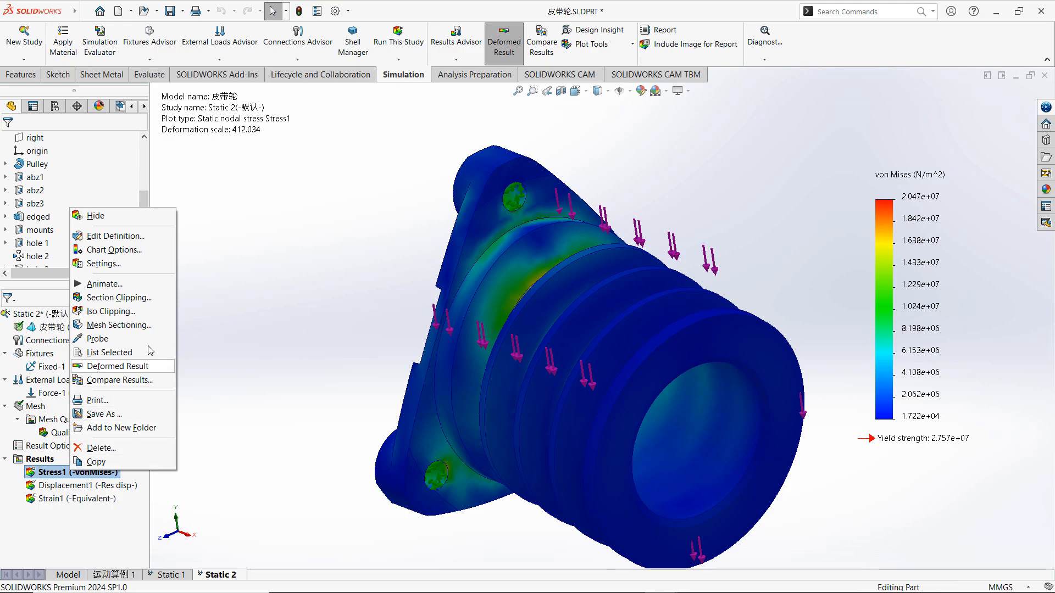
pyautogui.click(157, 252)
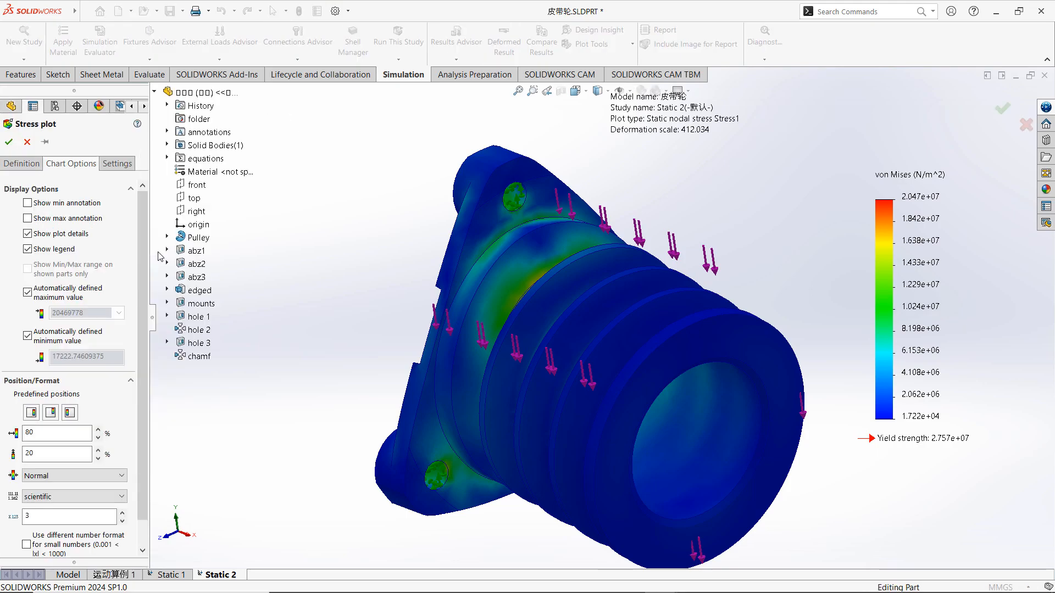
pyautogui.click(116, 497)
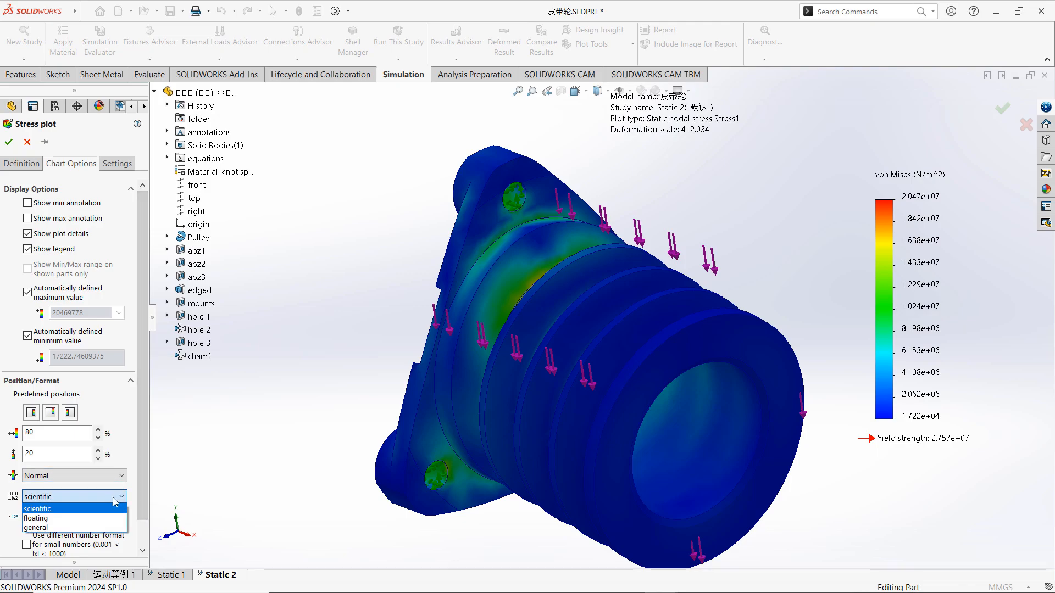
pyautogui.click(79, 518)
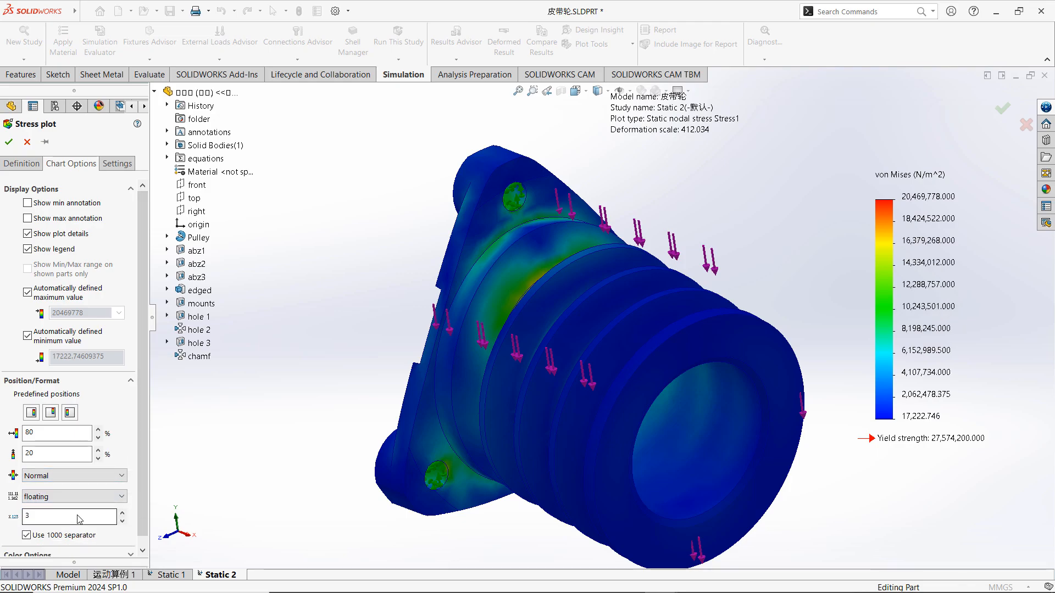
# Set the von Mises stress plot's units to N/mm^2 (MPa) and apply the plot settings.
pyautogui.click(22, 165)
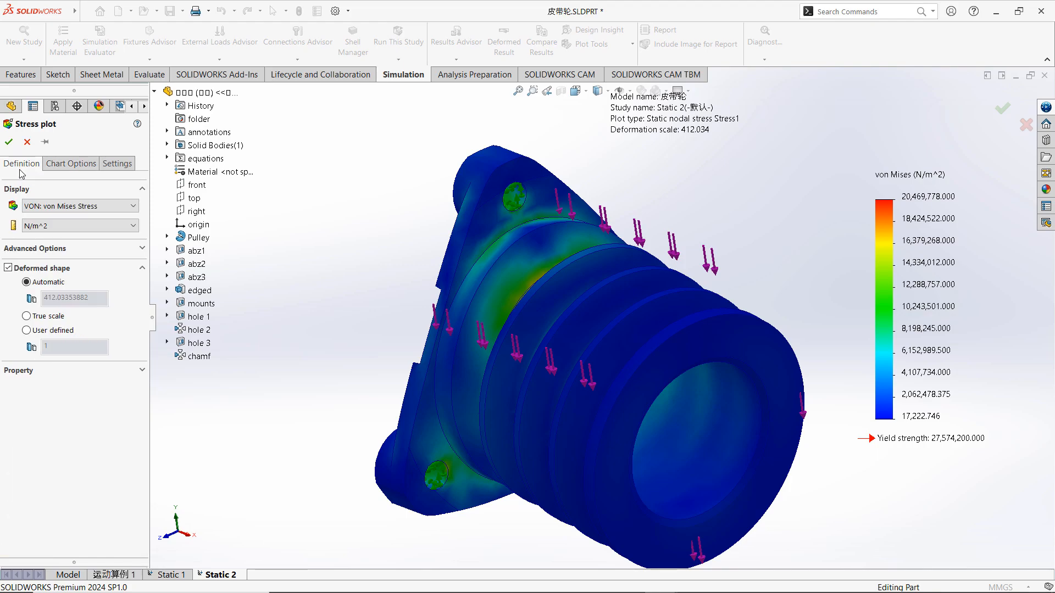
pyautogui.click(41, 226)
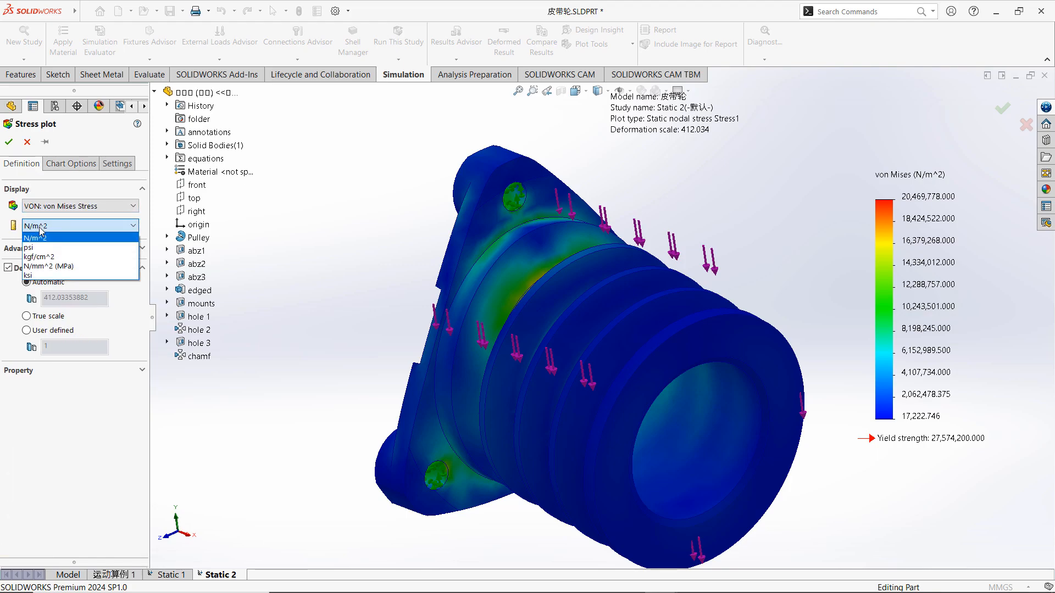
pyautogui.click(38, 265)
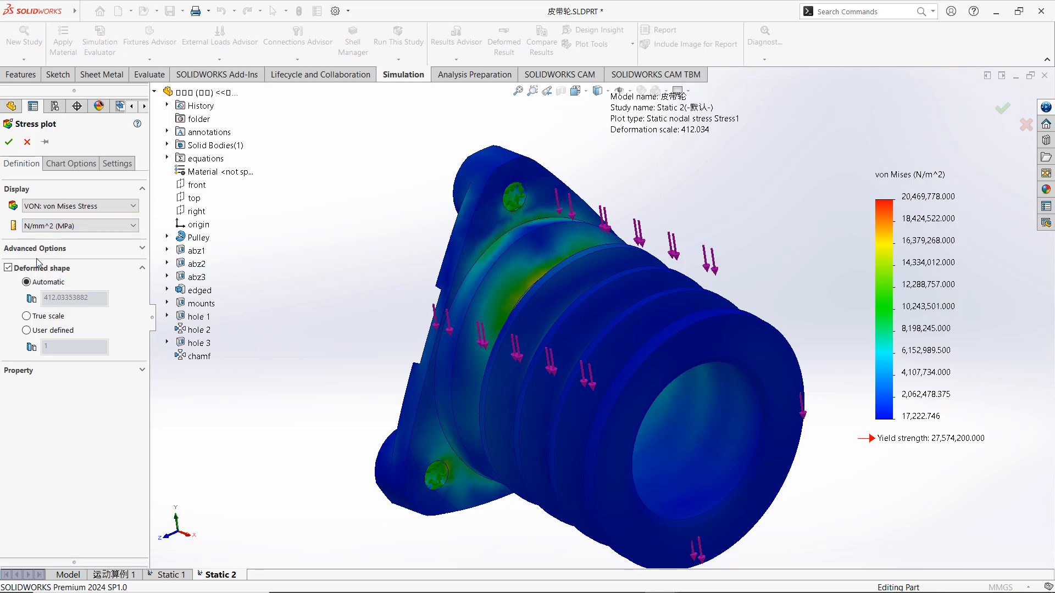
pyautogui.click(8, 141)
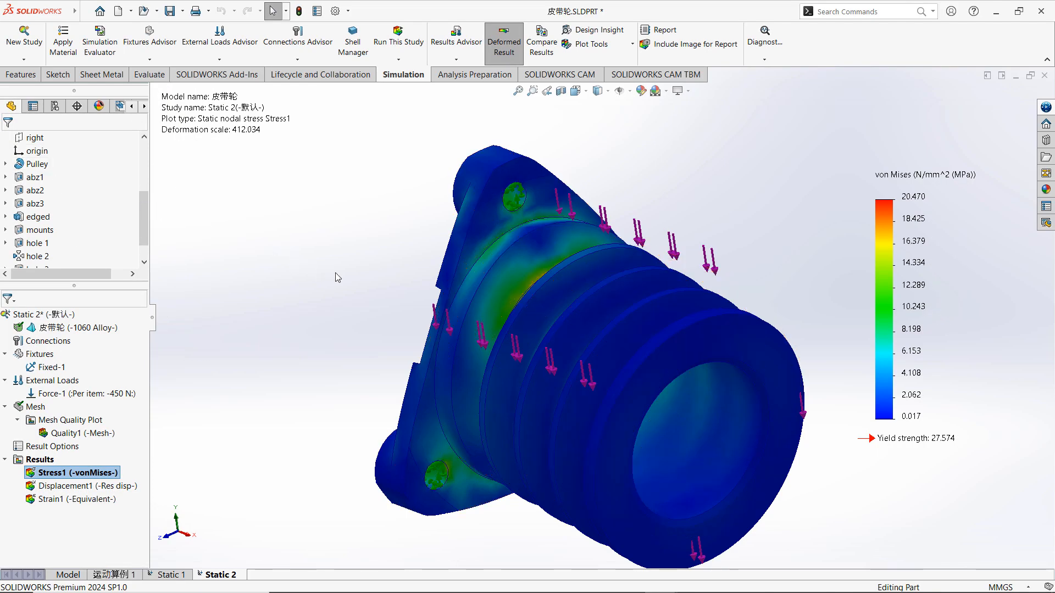
# Examine the von Mises stress distribution where the grooved section meets the flange and across the whole pulley.
pyautogui.moveTo(340, 278); pyautogui.dragTo(360, 323, button='middle')
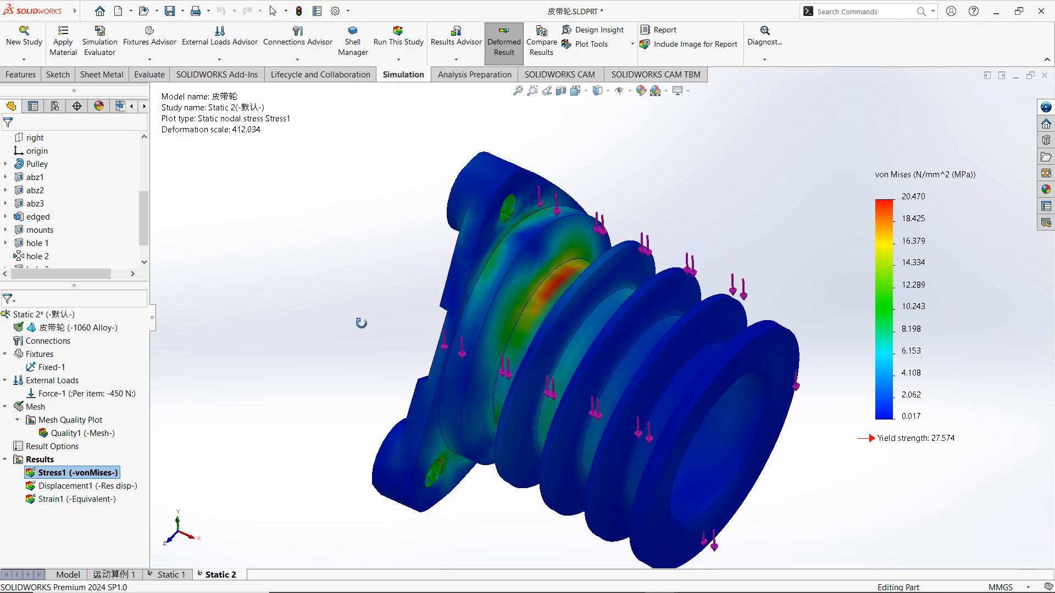
pyautogui.scroll(-5, 569, 283)
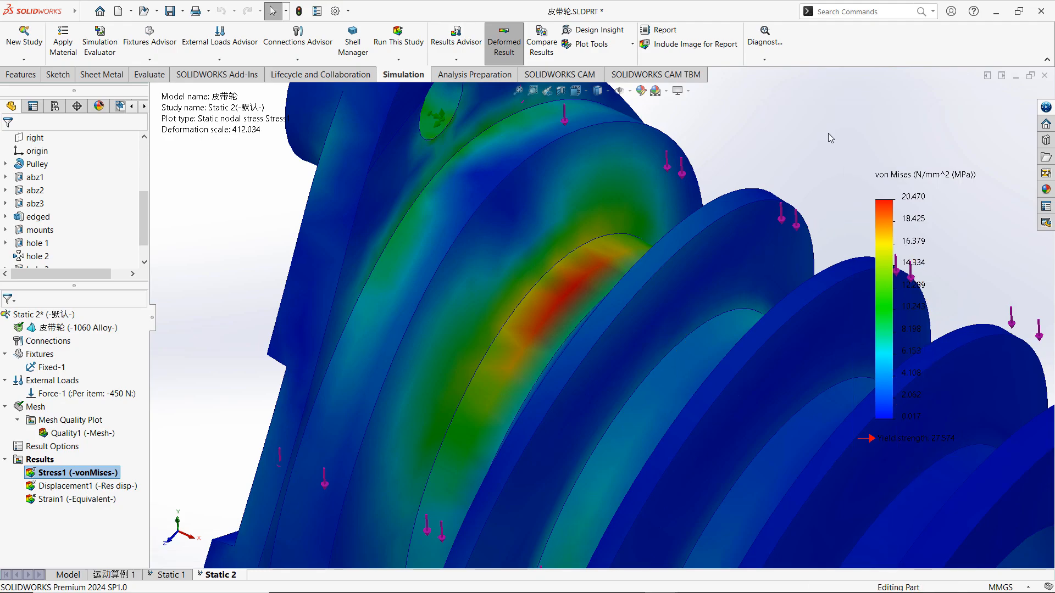
pyautogui.scroll(8, 831, 166)
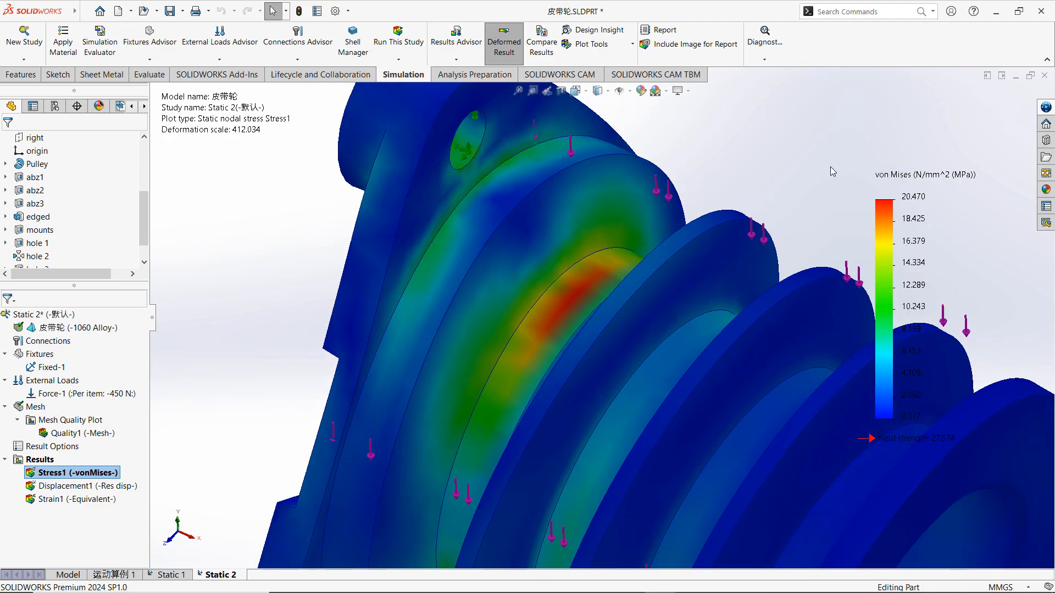
pyautogui.scroll(1, 697, 405)
pyautogui.scroll(-1, 650, 462)
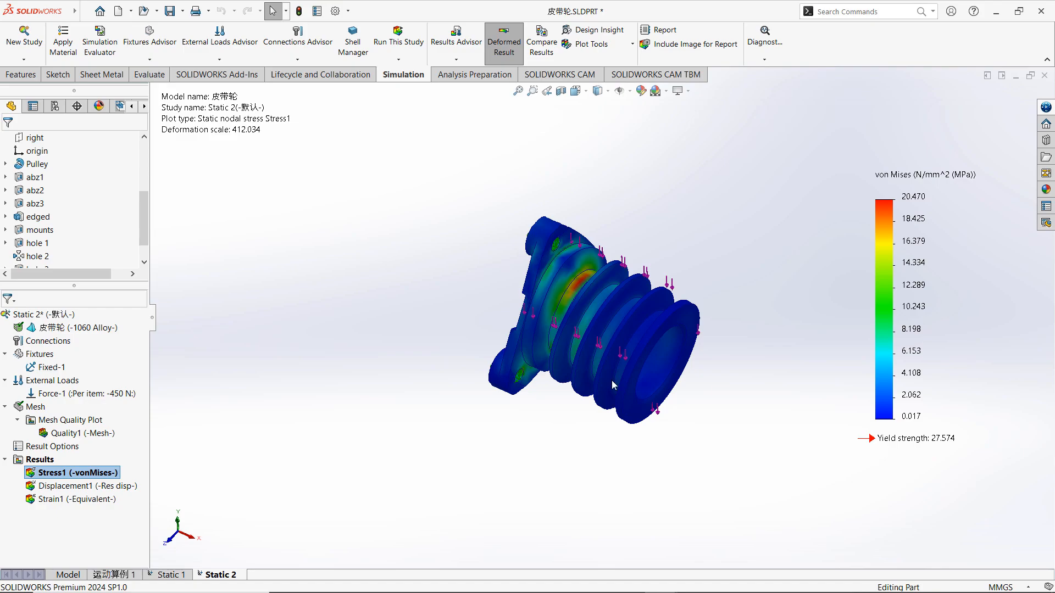
pyautogui.scroll(-2, 591, 332)
pyautogui.moveTo(802, 251); pyautogui.dragTo(791, 215, button='middle')
pyautogui.scroll(1, 784, 213)
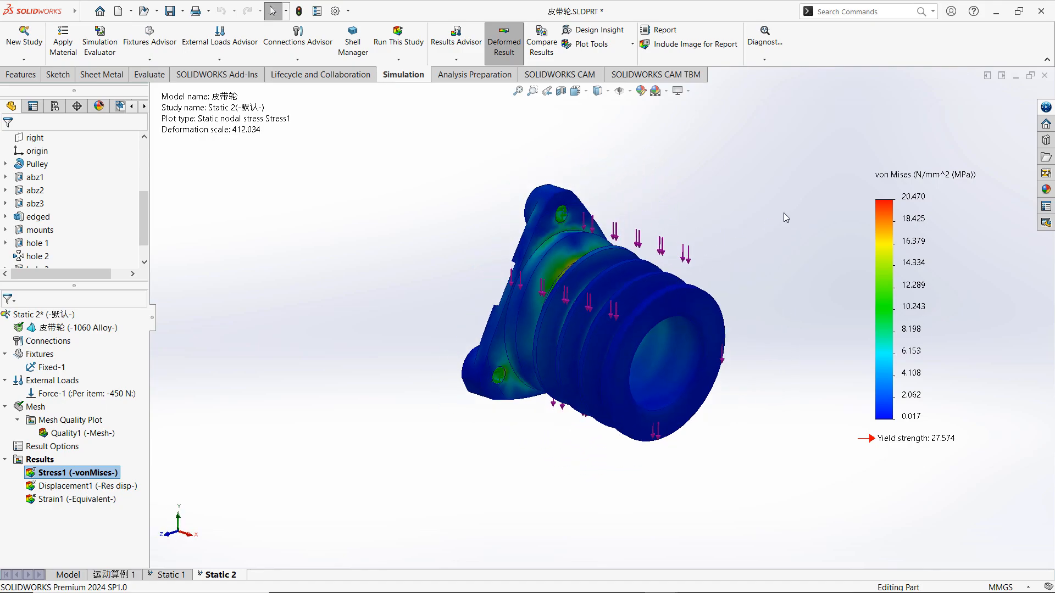
# Remesh the pulley with the mesh density set to the finest level, accepting the replacement of the existing mesh.
pyautogui.rightClick(35, 406)
pyautogui.click(109, 241)
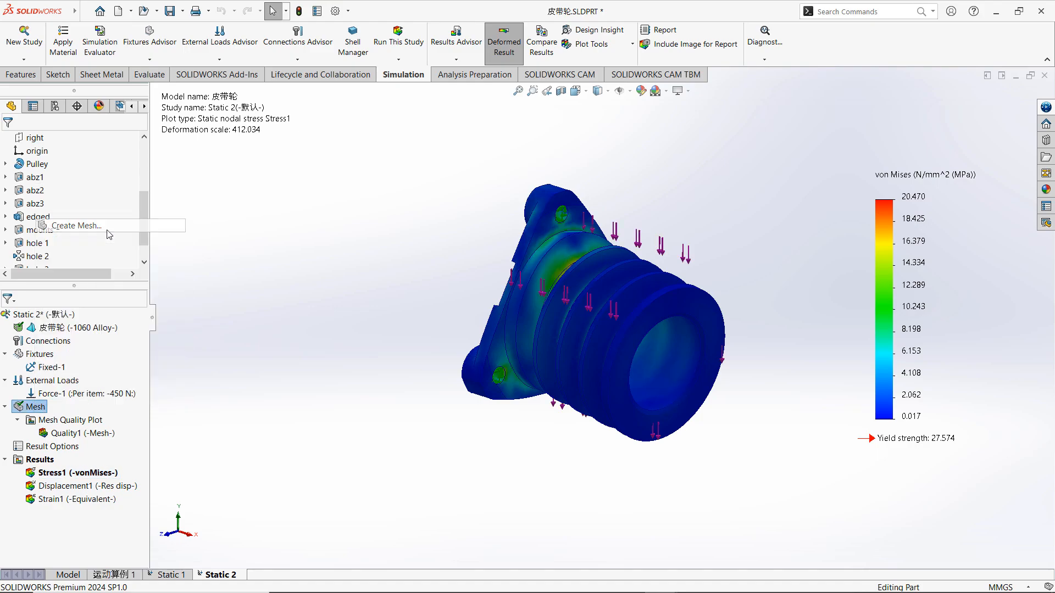
pyautogui.click(574, 284)
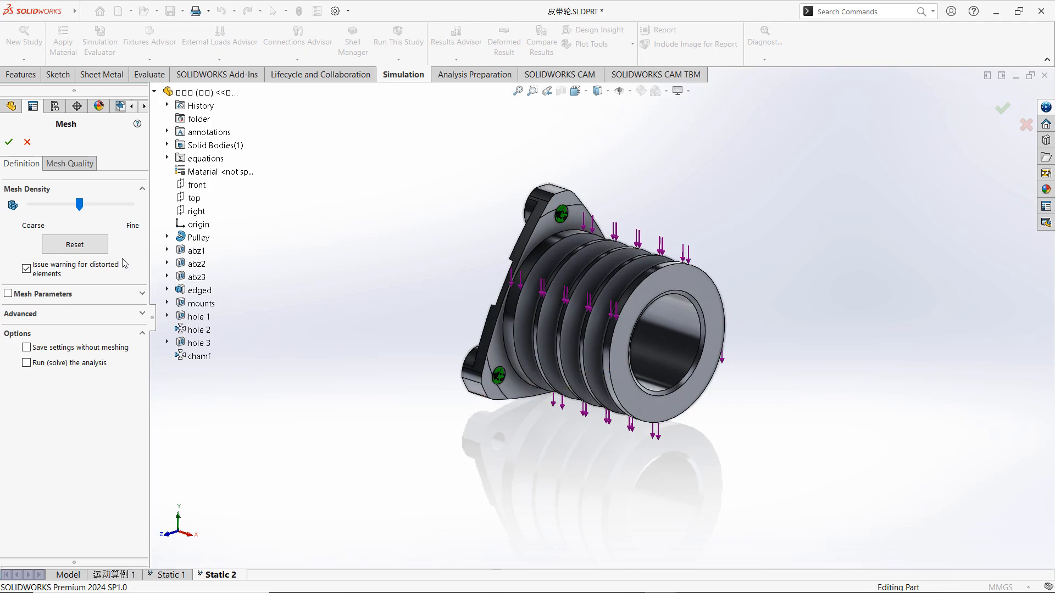
pyautogui.moveTo(80, 208); pyautogui.dragTo(139, 213)
pyautogui.click(9, 143)
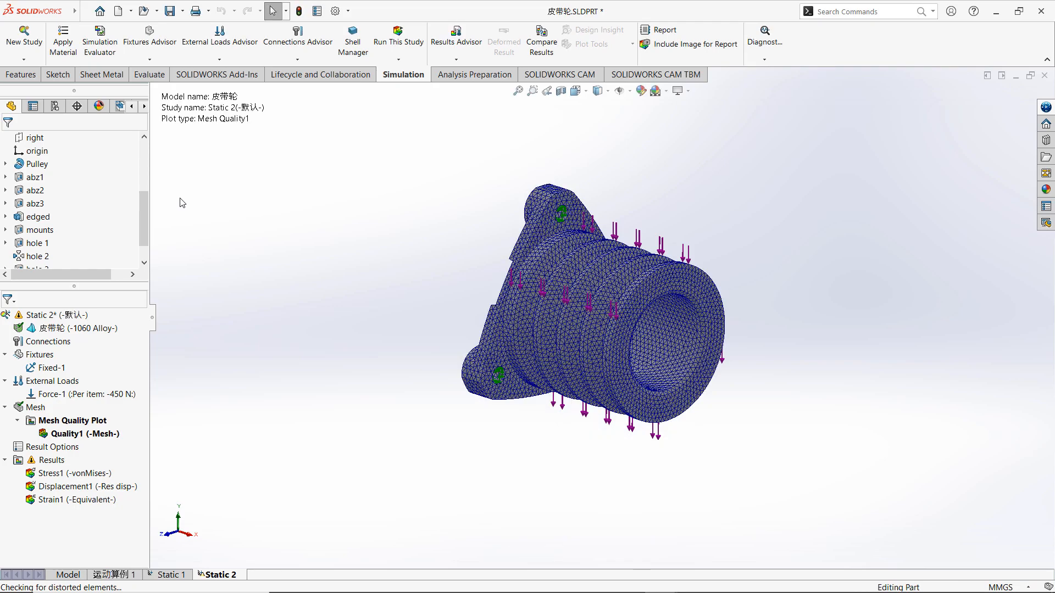
# Rerun the static study on the refined pulley mesh.
pyautogui.moveTo(426, 202); pyautogui.dragTo(426, 285, button='middle')
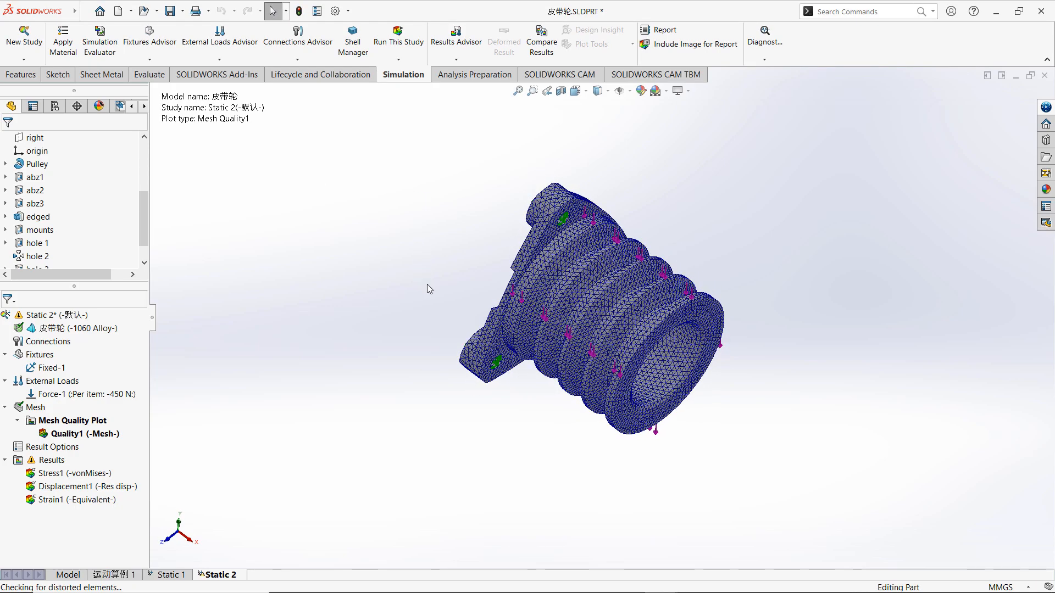
pyautogui.rightClick(77, 315)
pyautogui.click(102, 347)
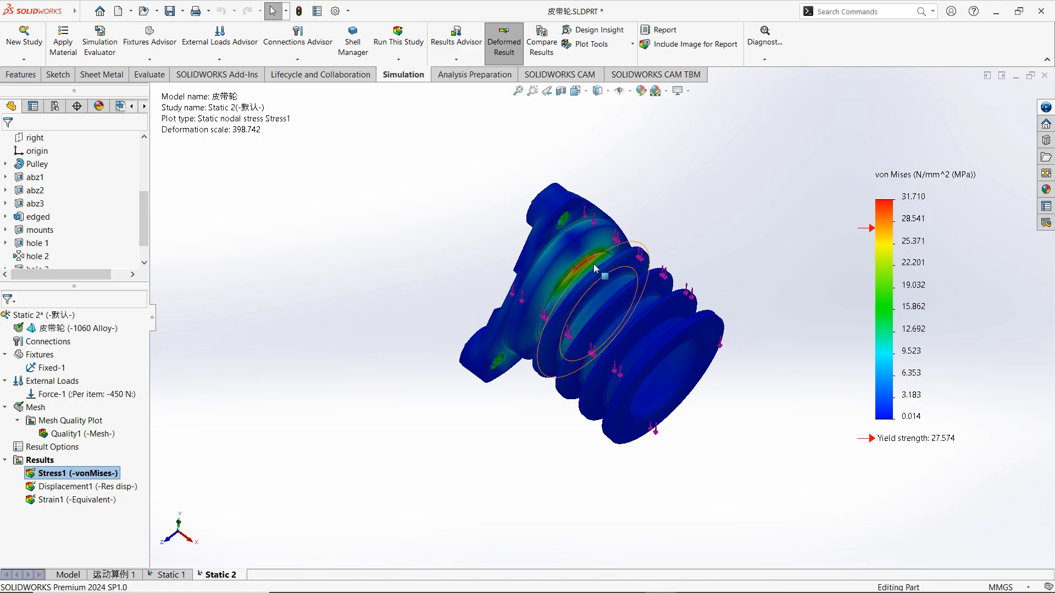
# Examine the recalculated stress concentration at the groove nearest the flange, checking the legend against the yield strength.
pyautogui.scroll(-5, 646, 270)
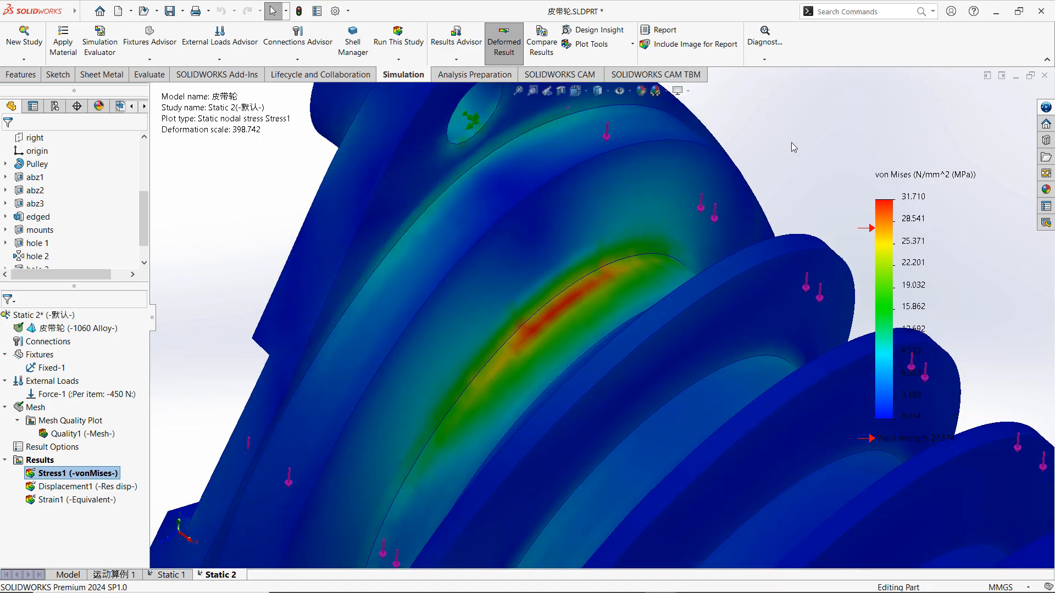
pyautogui.scroll(3, 791, 143)
pyautogui.moveTo(796, 170); pyautogui.dragTo(793, 174, button='middle')
pyautogui.press('f')
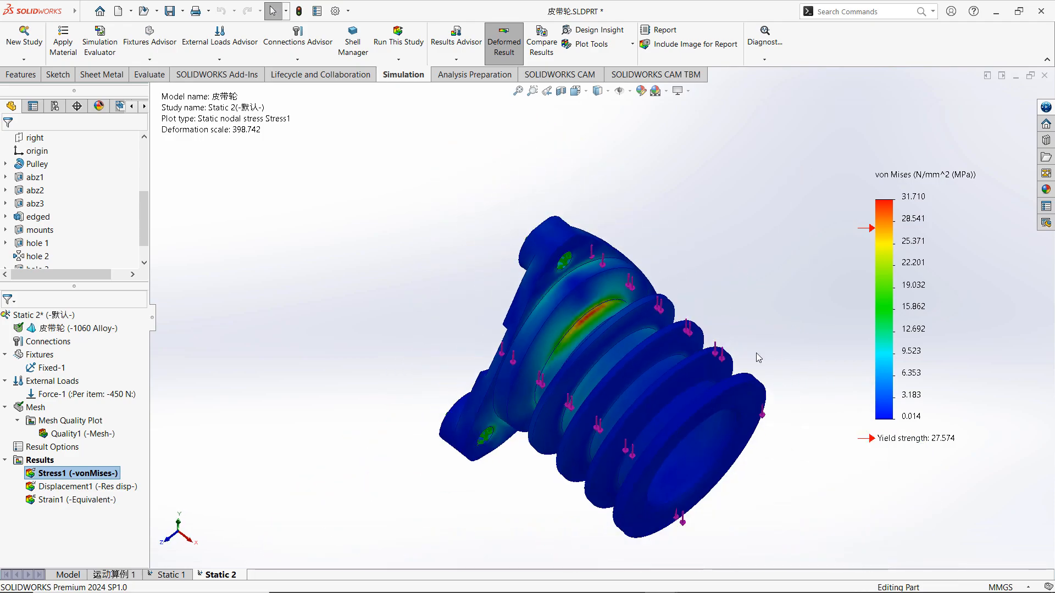
pyautogui.scroll(-1, 622, 354)
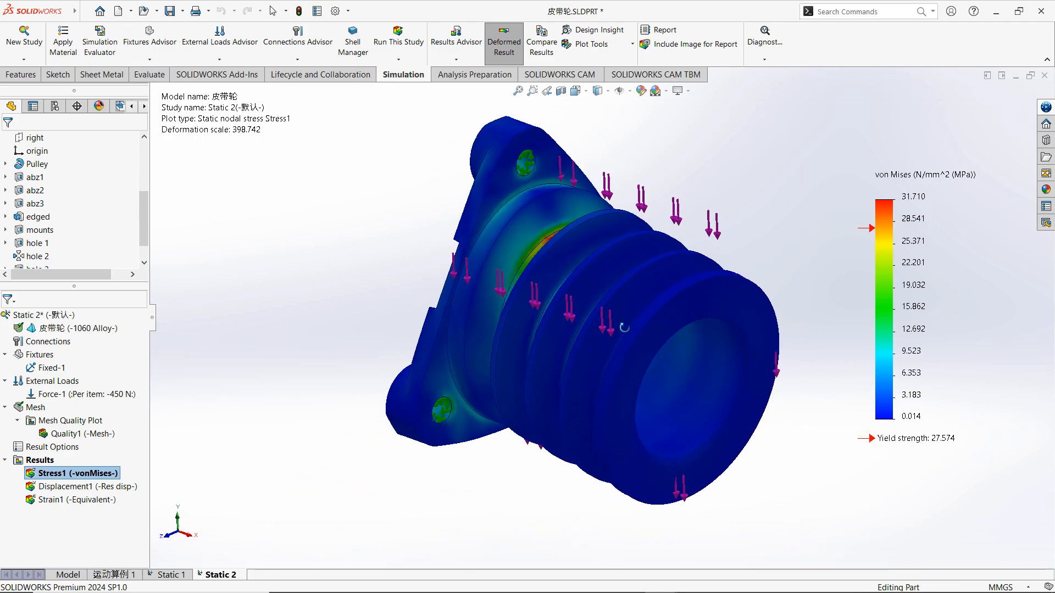